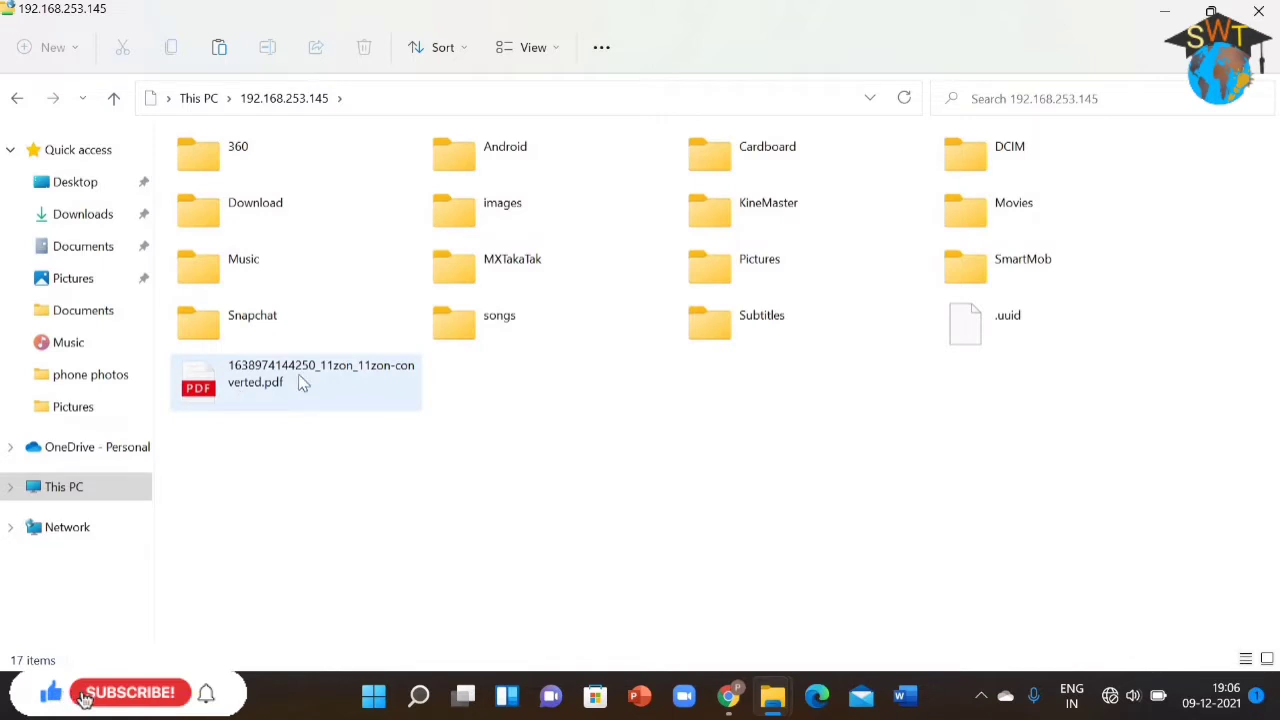
Delete the converted PDF file from the phone's 192.168.253.145 network location and confirm the deletion
{"action": "right_click", "coordinate": [298, 375]}
{"action": "left_click", "coordinate": [349, 500]}
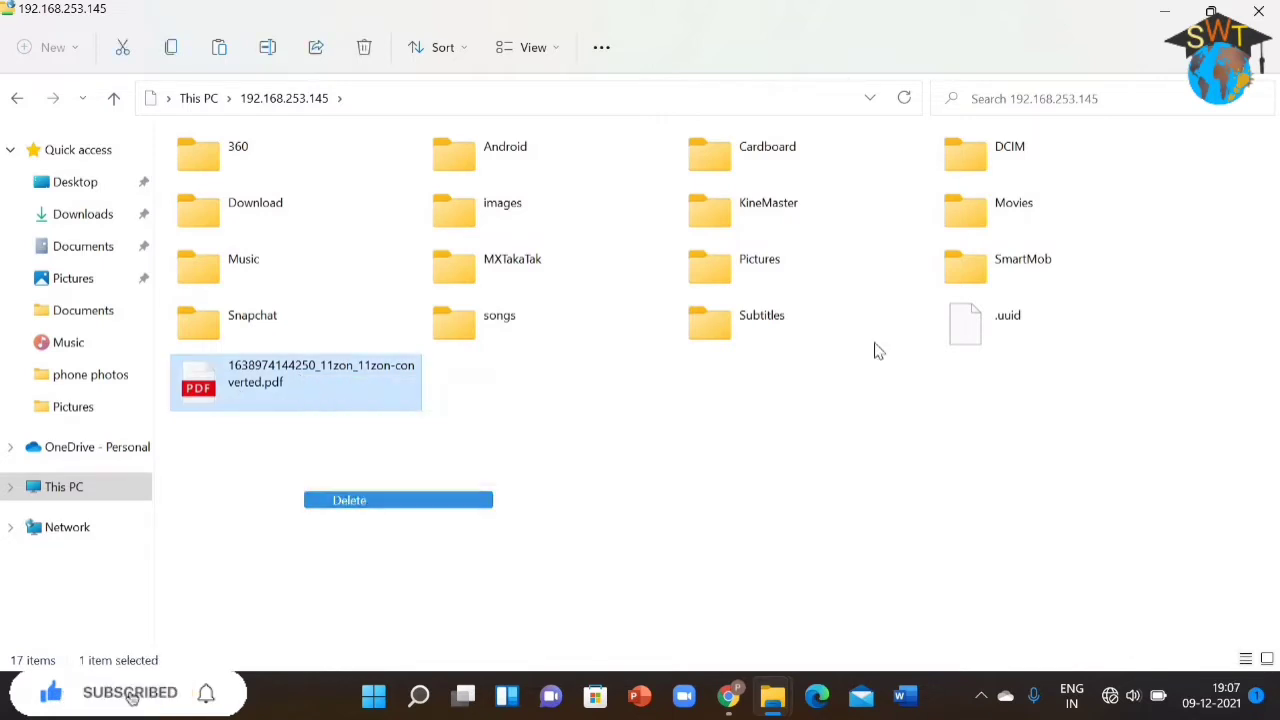
{"action": "left_click", "coordinate": [697, 379]}
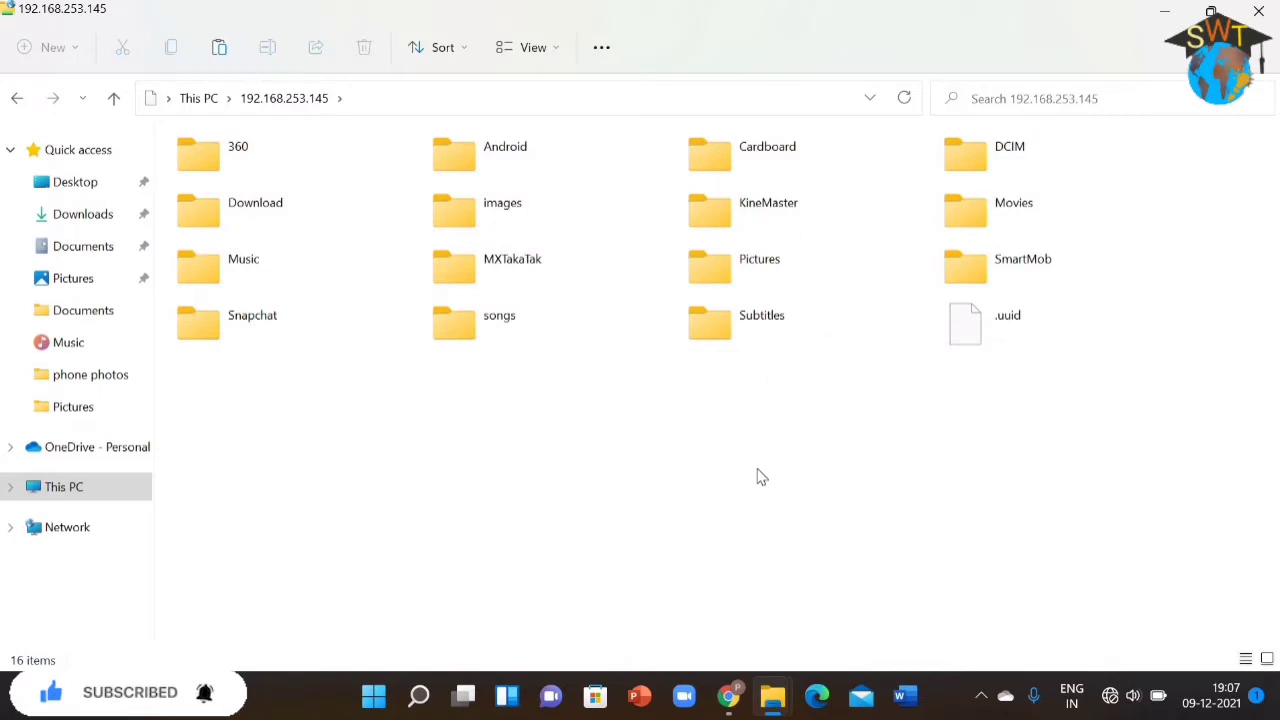
Reopen the phone's network location from This PC and browse into a subfolder of its images folder
{"action": "left_click", "coordinate": [227, 98]}
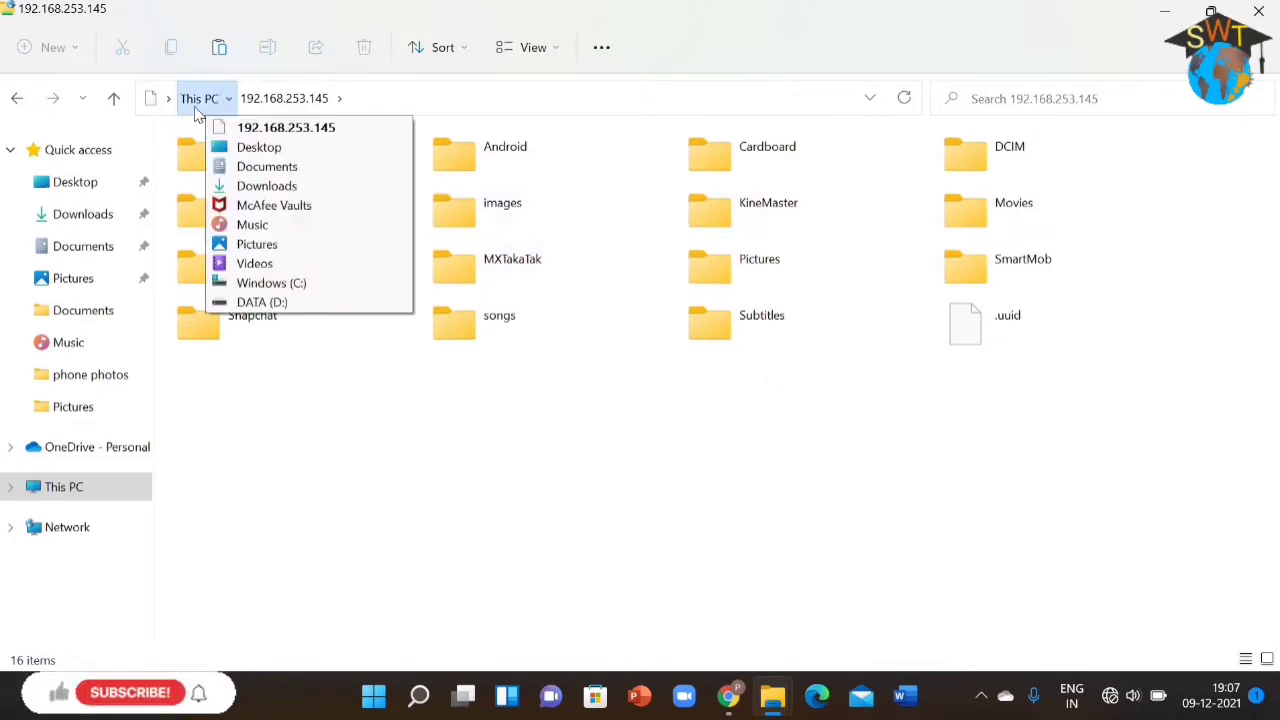
{"action": "left_click", "coordinate": [80, 487]}
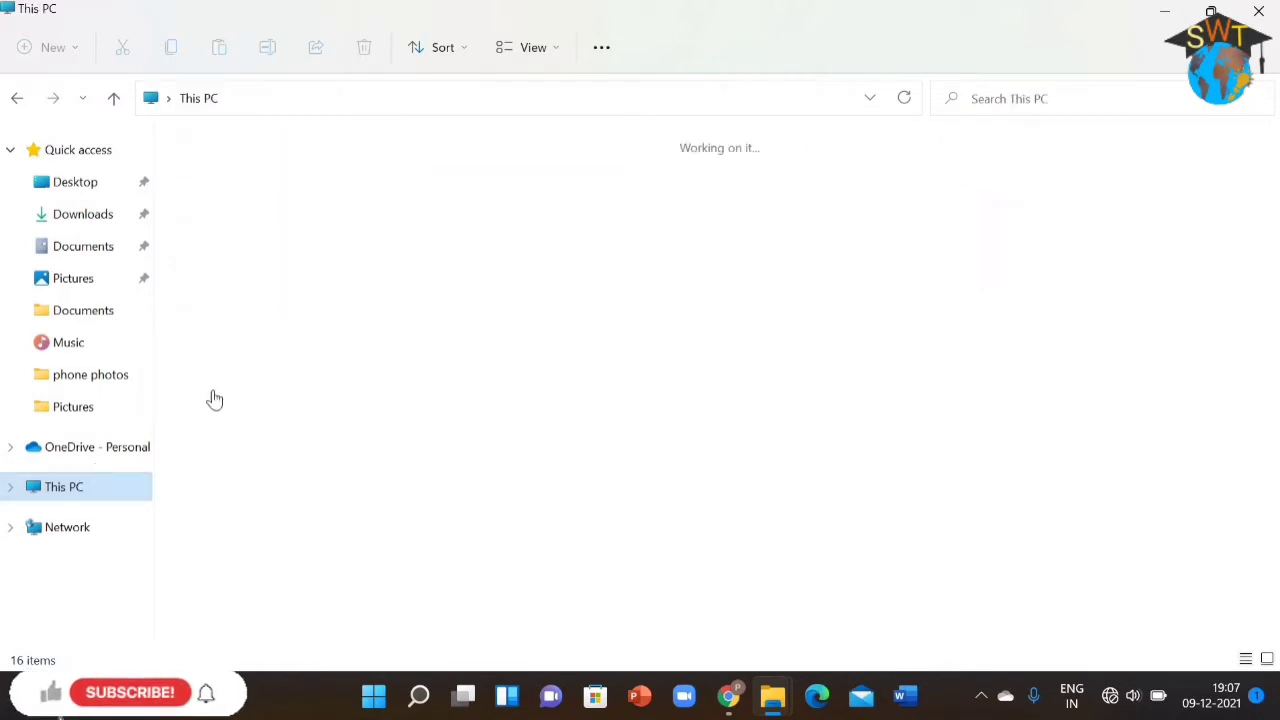
{"action": "left_click", "coordinate": [277, 409]}
{"action": "double_click", "coordinate": [277, 409]}
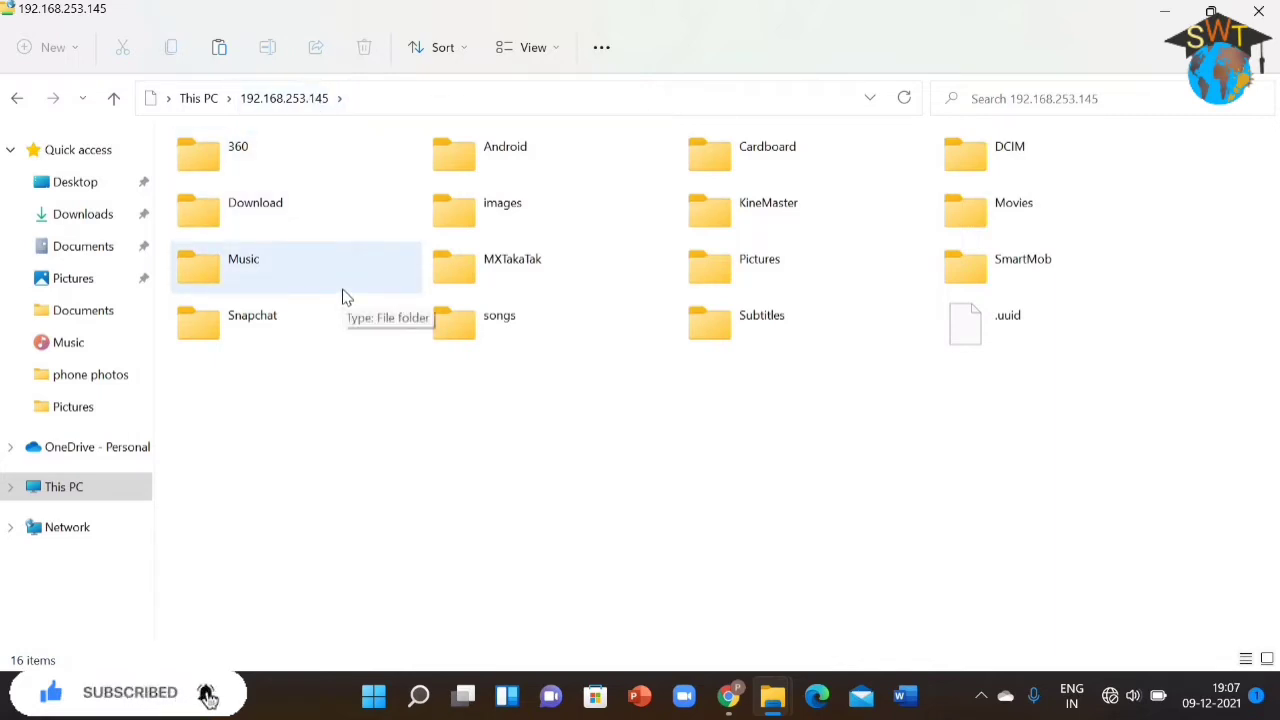
{"action": "double_click", "coordinate": [510, 207]}
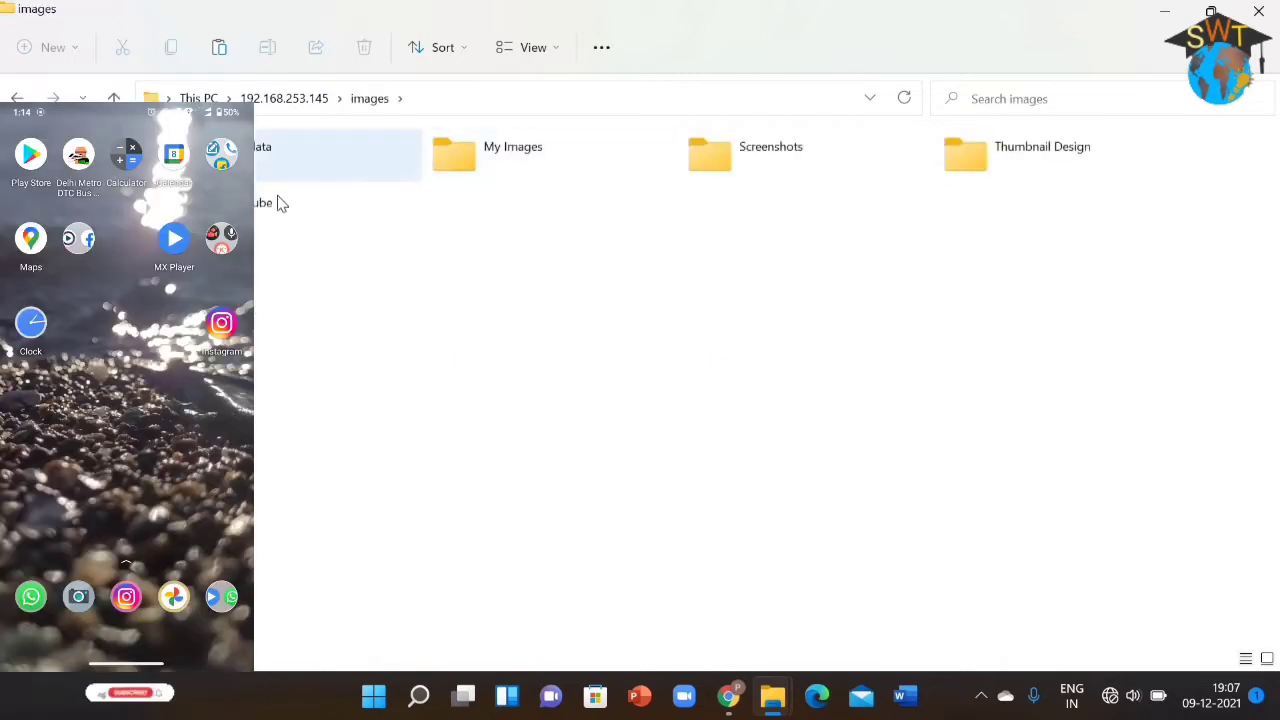
{"action": "double_click", "coordinate": [277, 203]}
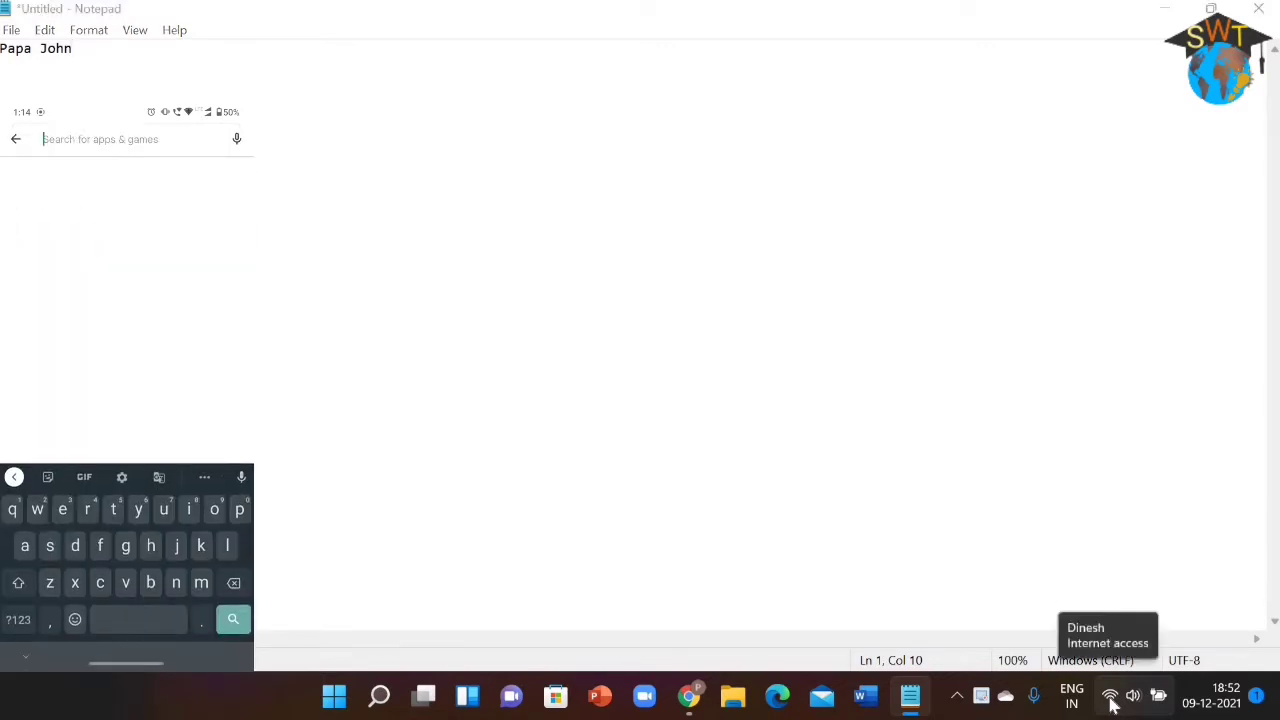
{"action": "right_click", "coordinate": [1112, 704]}
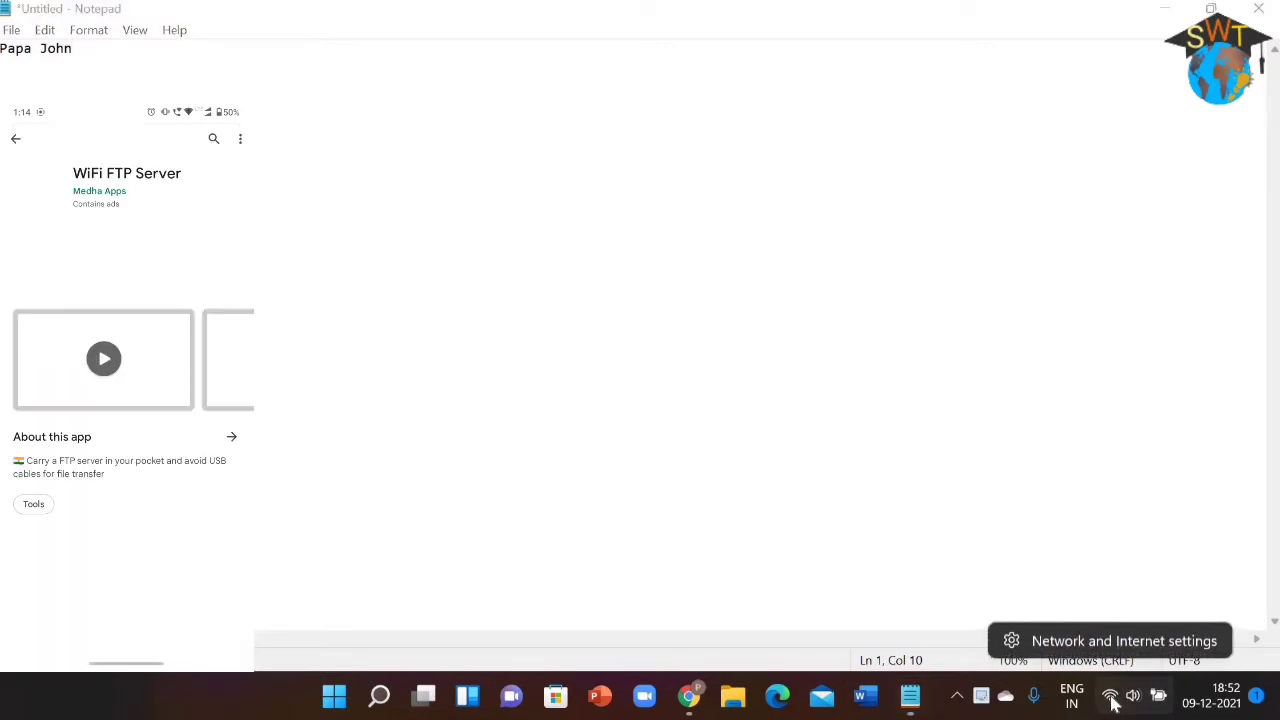
{"action": "key", "text": "Escape"}
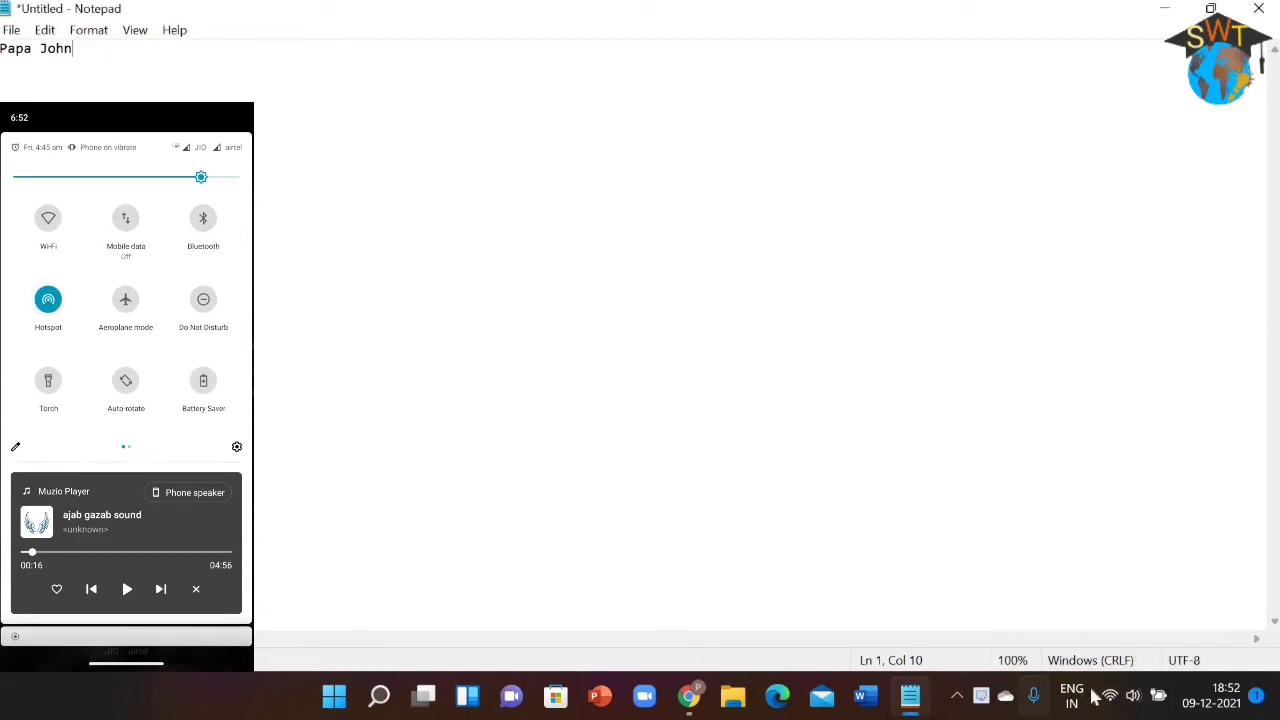
{"action": "right_click", "coordinate": [1113, 705]}
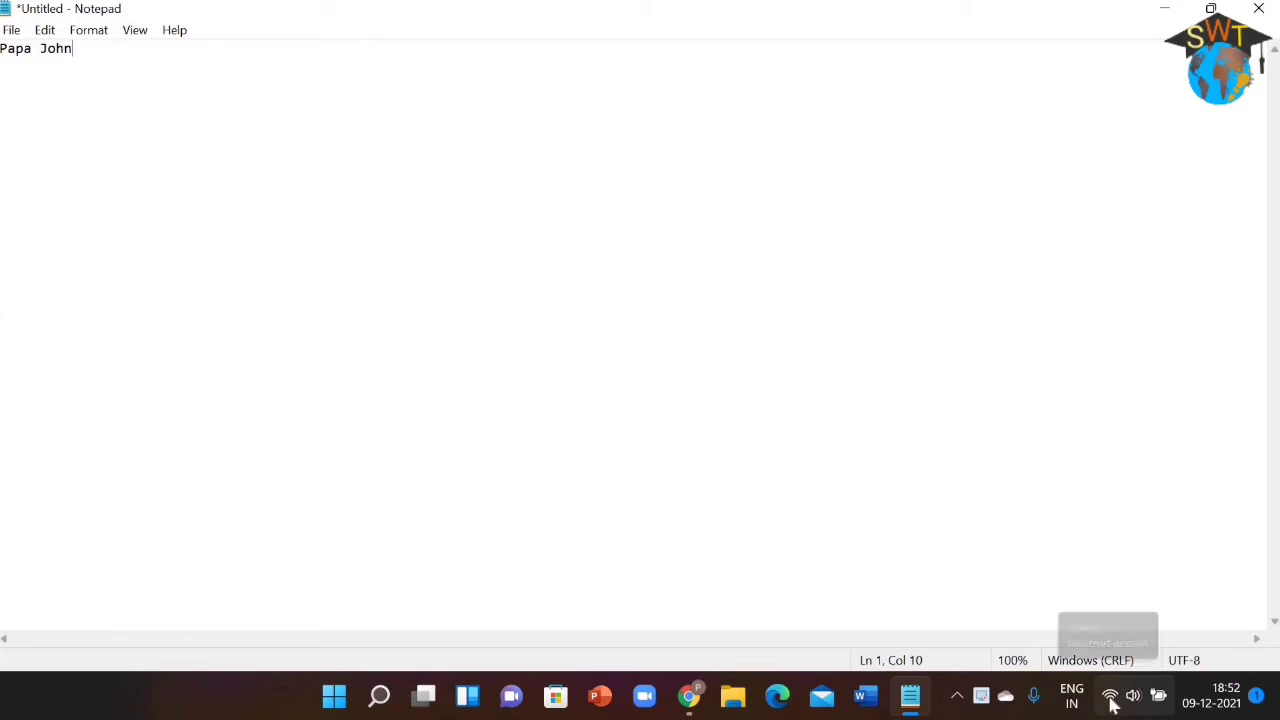
{"action": "left_click", "coordinate": [1111, 700]}
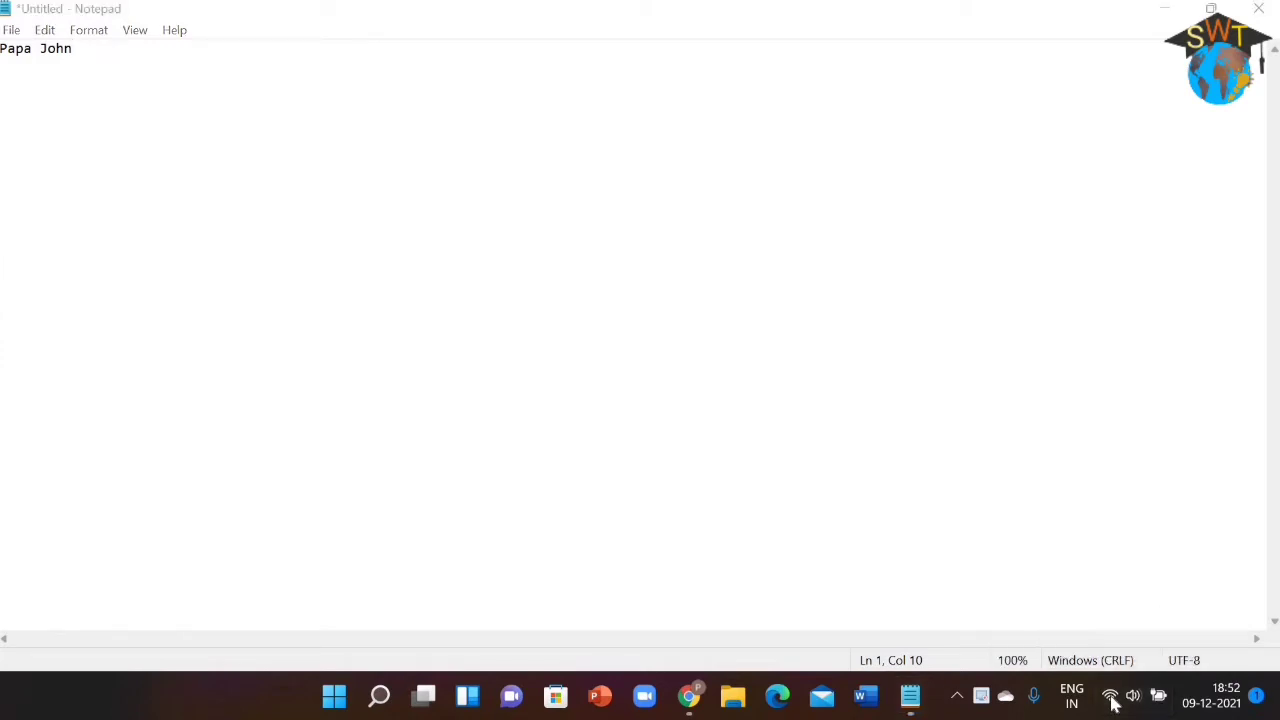
Switch the computer's Wi-Fi off and back on with the list of available networks open
{"action": "left_click", "coordinate": [1111, 700]}
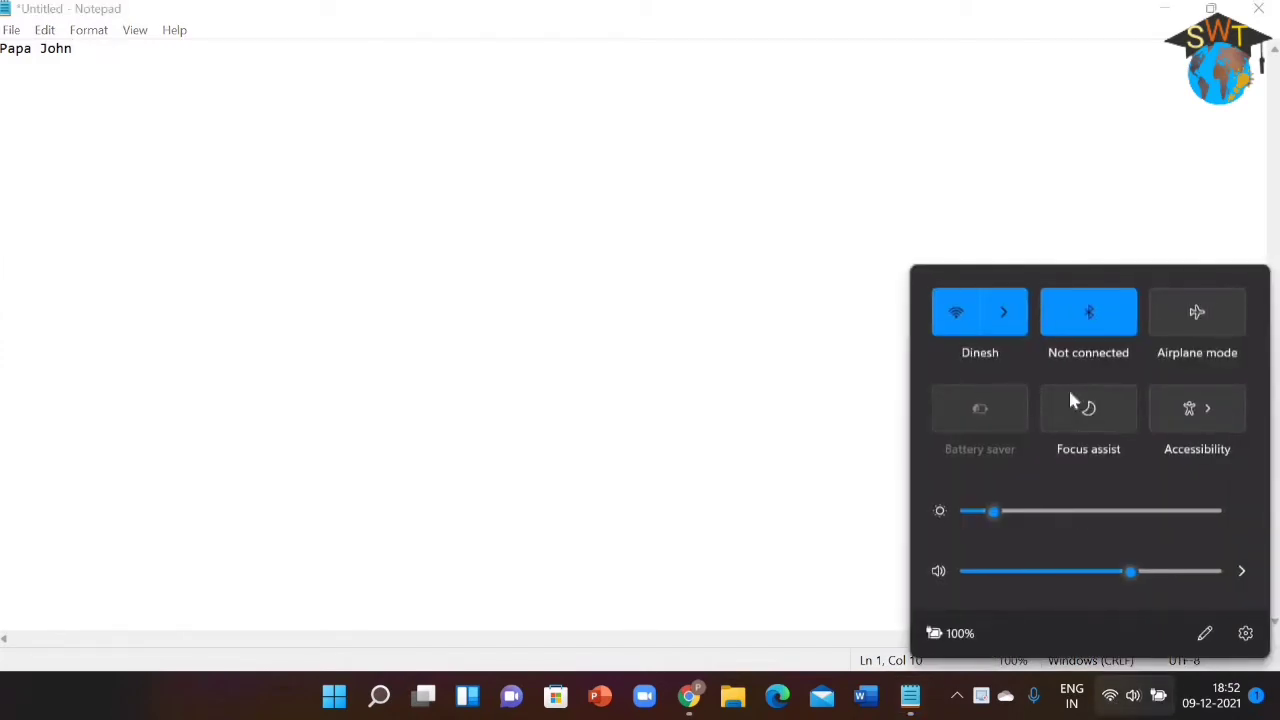
{"action": "left_click", "coordinate": [970, 326]}
{"action": "left_click", "coordinate": [999, 320]}
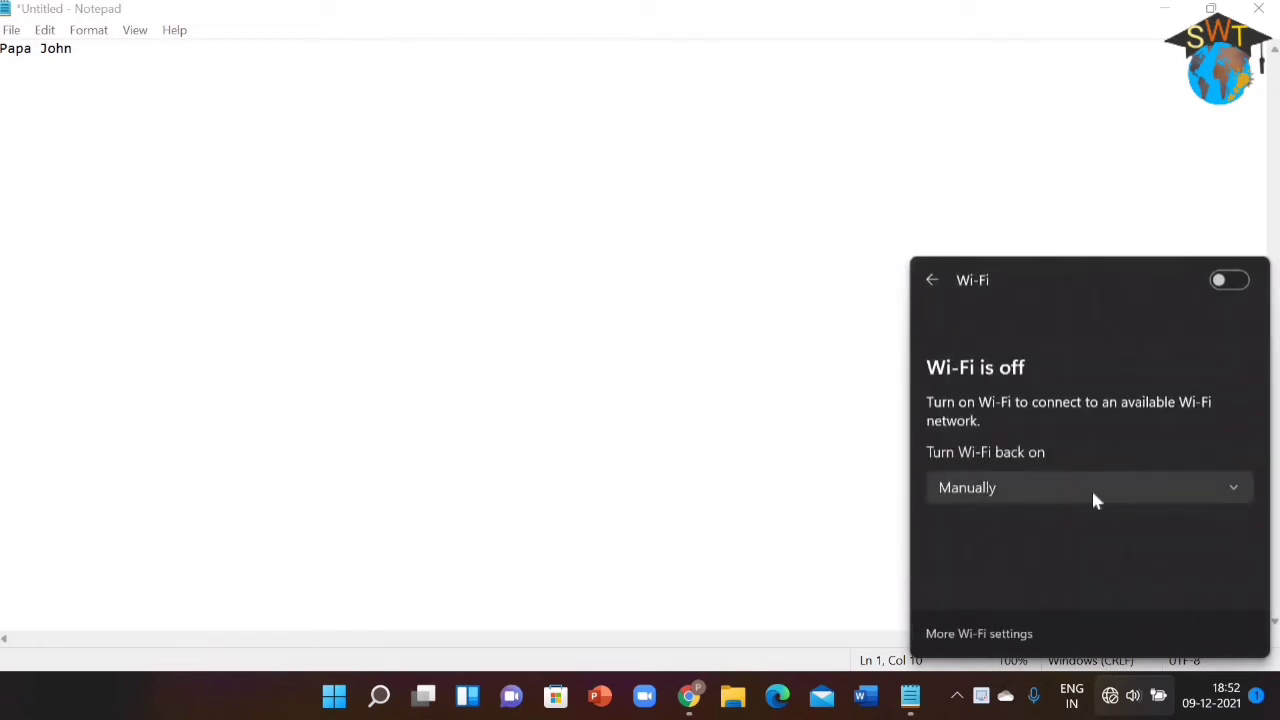
{"action": "left_click", "coordinate": [1230, 281]}
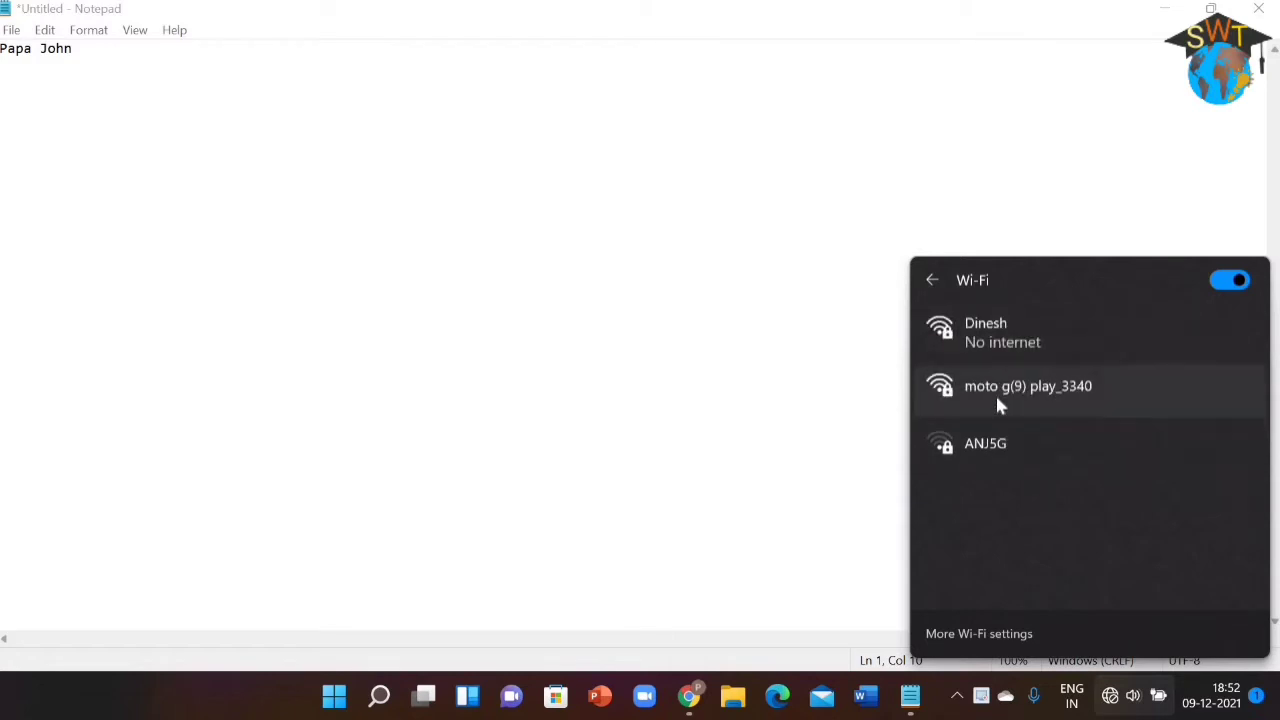
Connect to the phone hotspot moto g(9) play_3340 with its network security key, and close the Wi-Fi list
{"action": "left_click", "coordinate": [1000, 397]}
{"action": "left_click", "coordinate": [1149, 480]}
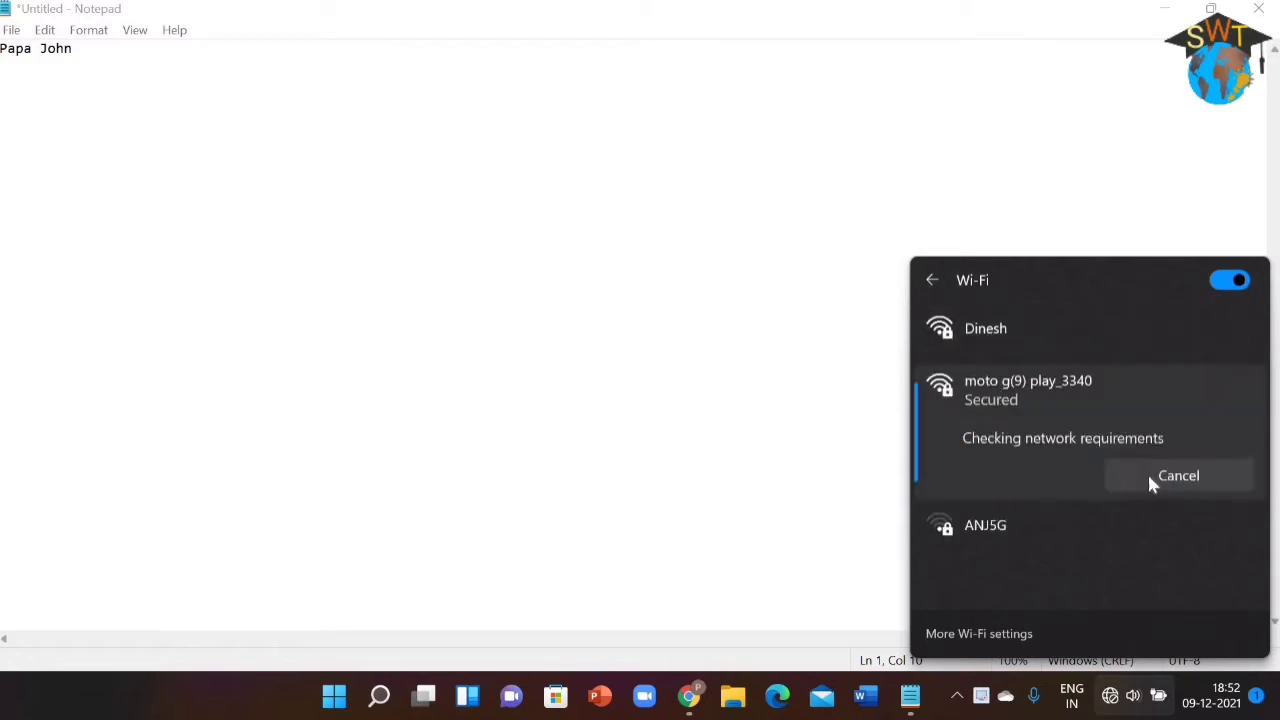
{"action": "key", "text": "ctrl+v"}
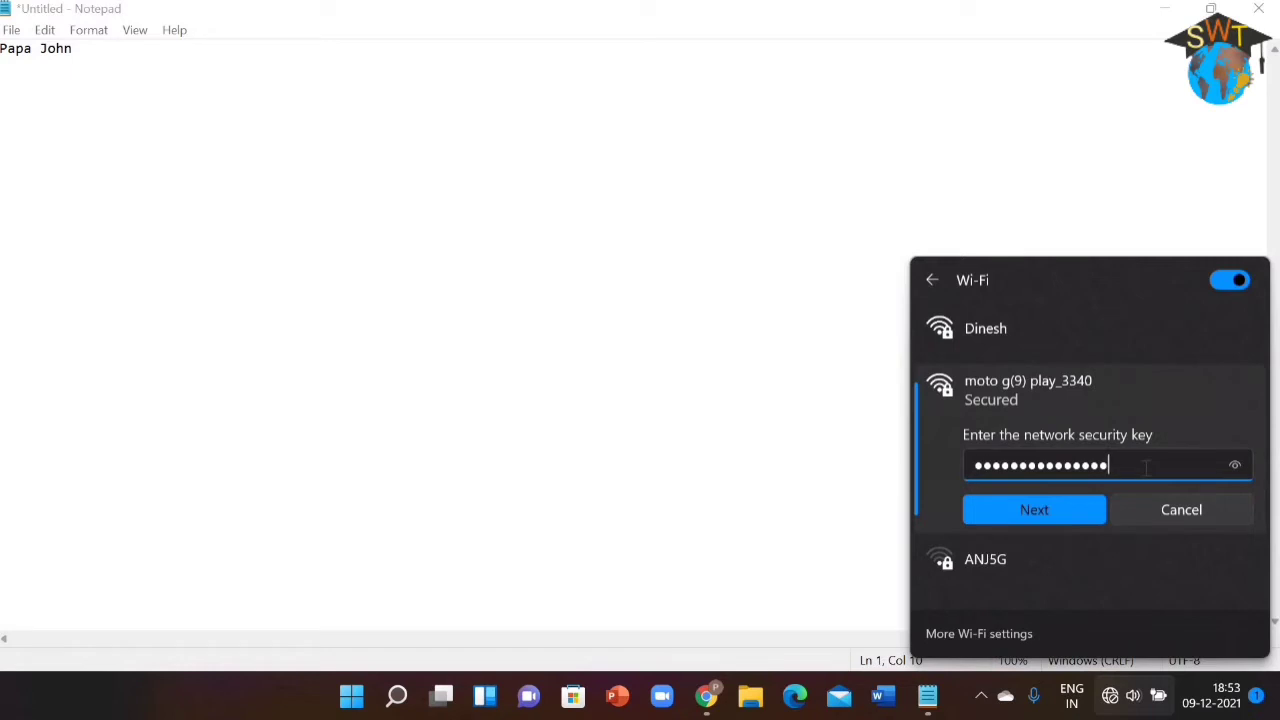
{"action": "left_click", "coordinate": [1079, 521]}
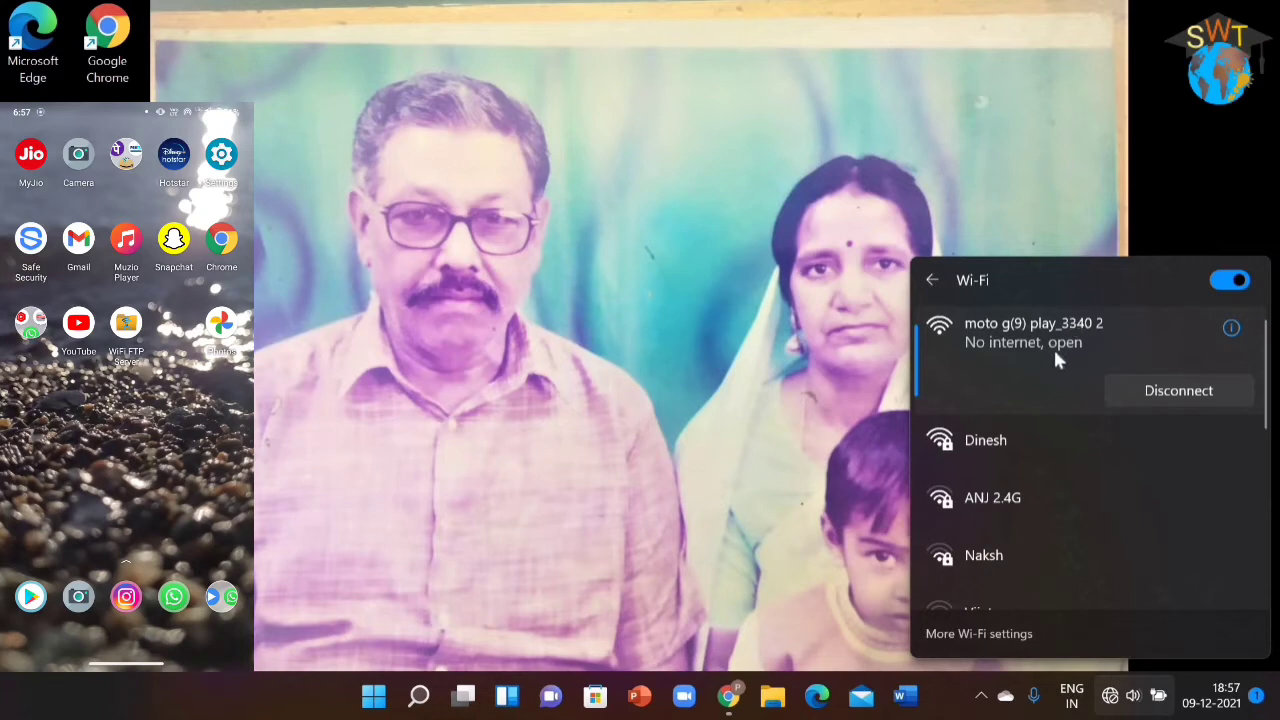
{"action": "left_click", "coordinate": [803, 293]}
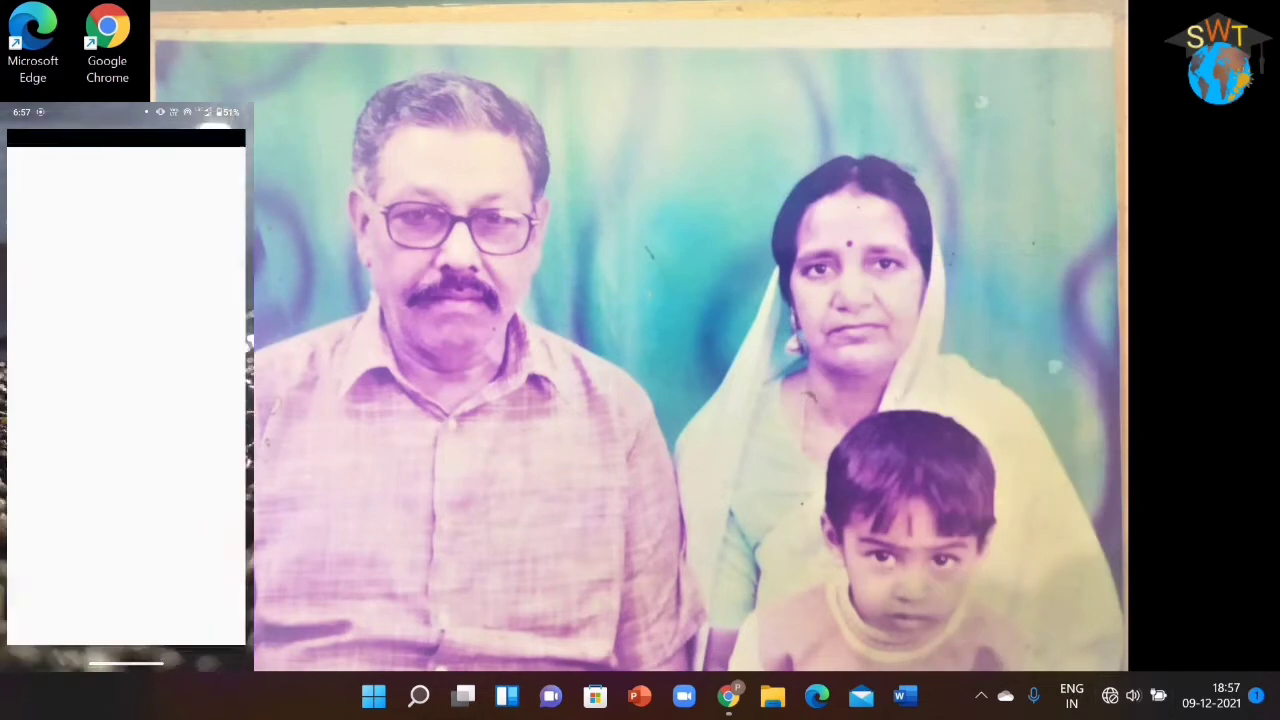
Switch to File Explorer, maximize its window and show This PC
{"action": "left_click", "coordinate": [728, 695]}
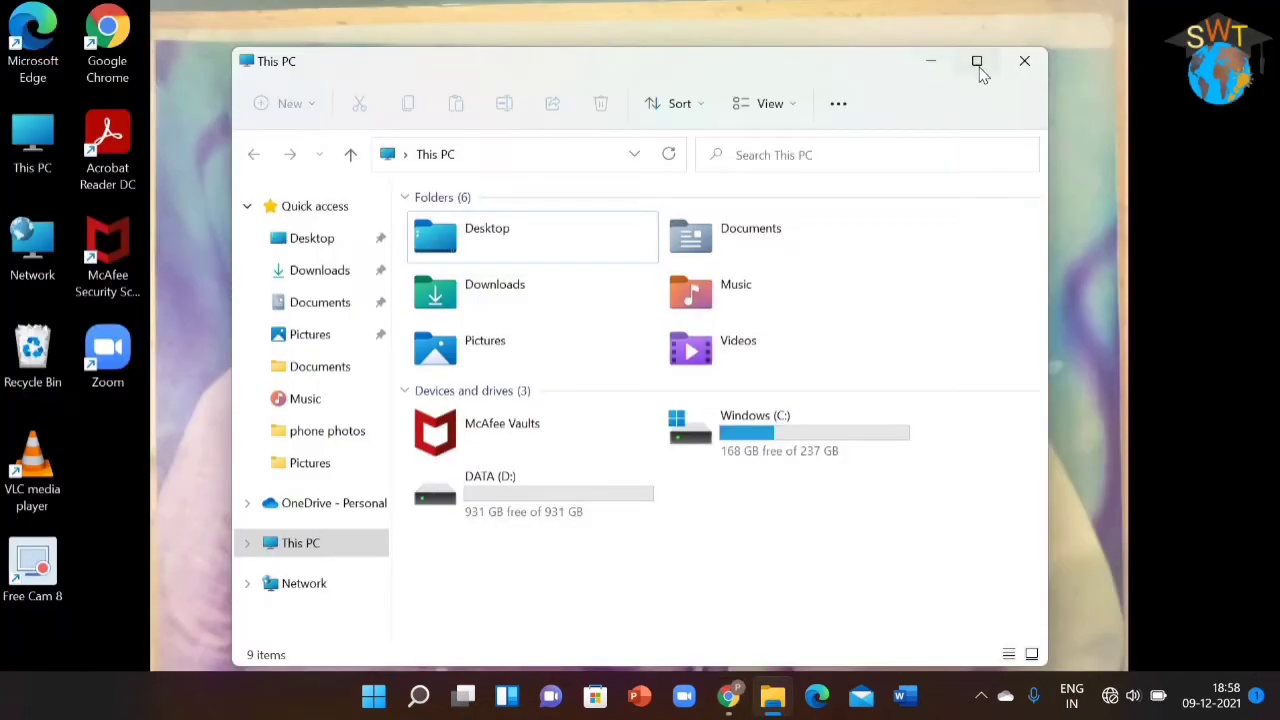
{"action": "left_click", "coordinate": [981, 64]}
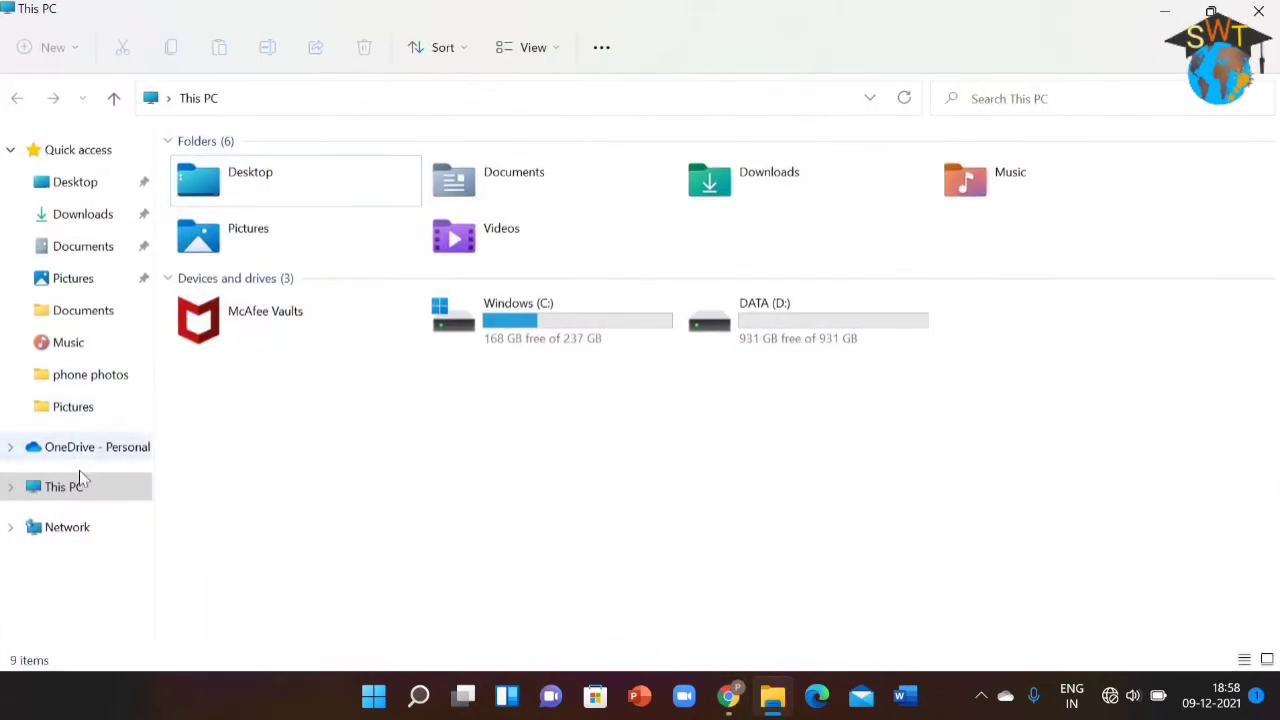
{"action": "left_click", "coordinate": [80, 480]}
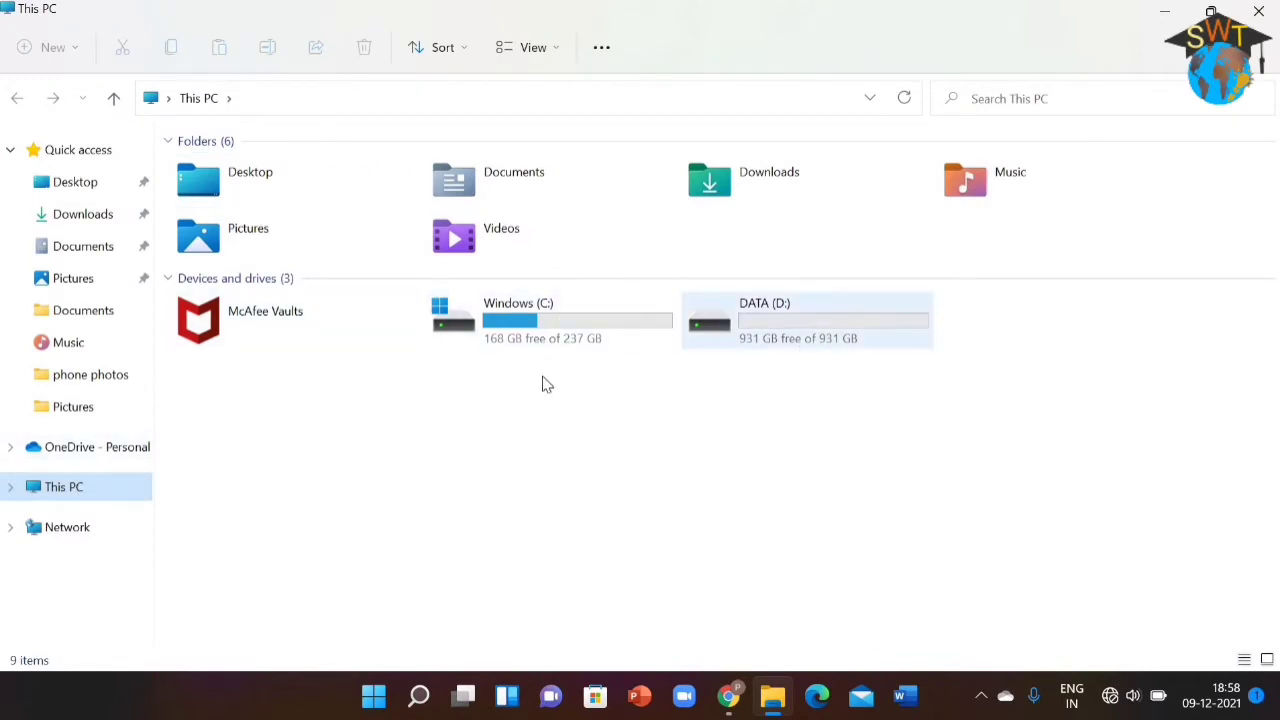
Start the Add Network Location wizard from This PC and continue past its welcome page
{"action": "right_click", "coordinate": [401, 416]}
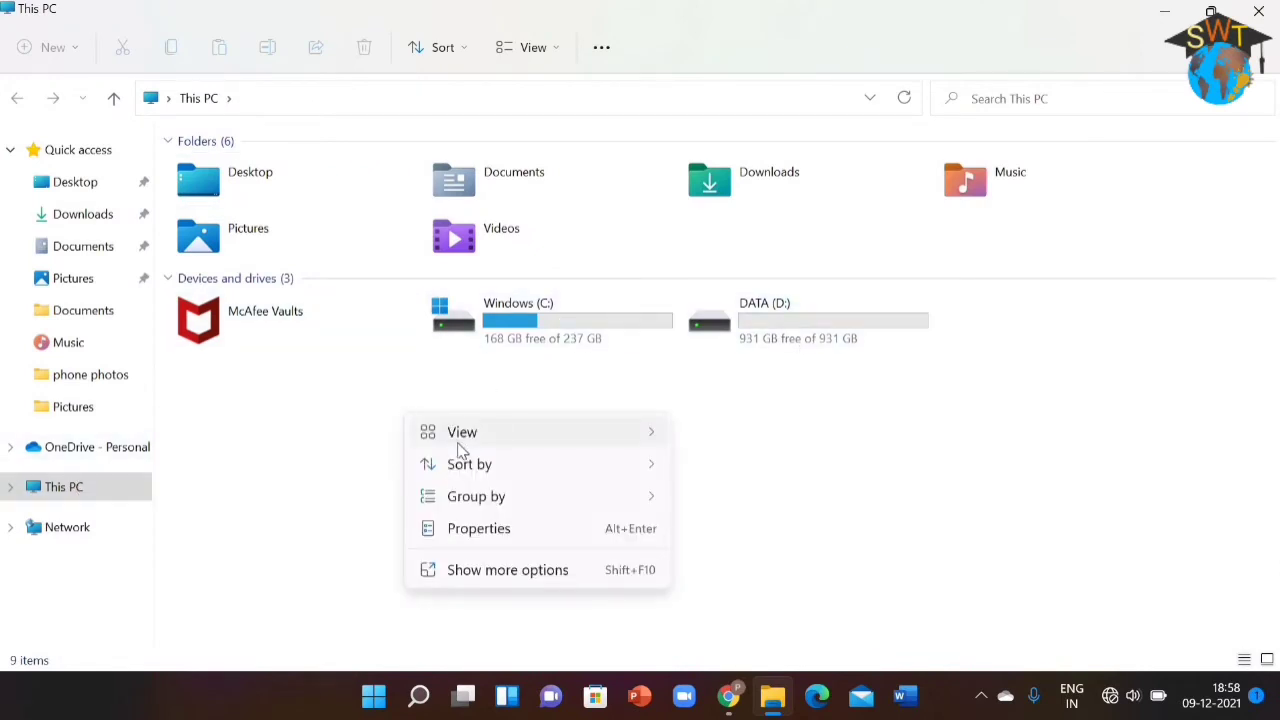
{"action": "left_click", "coordinate": [491, 575]}
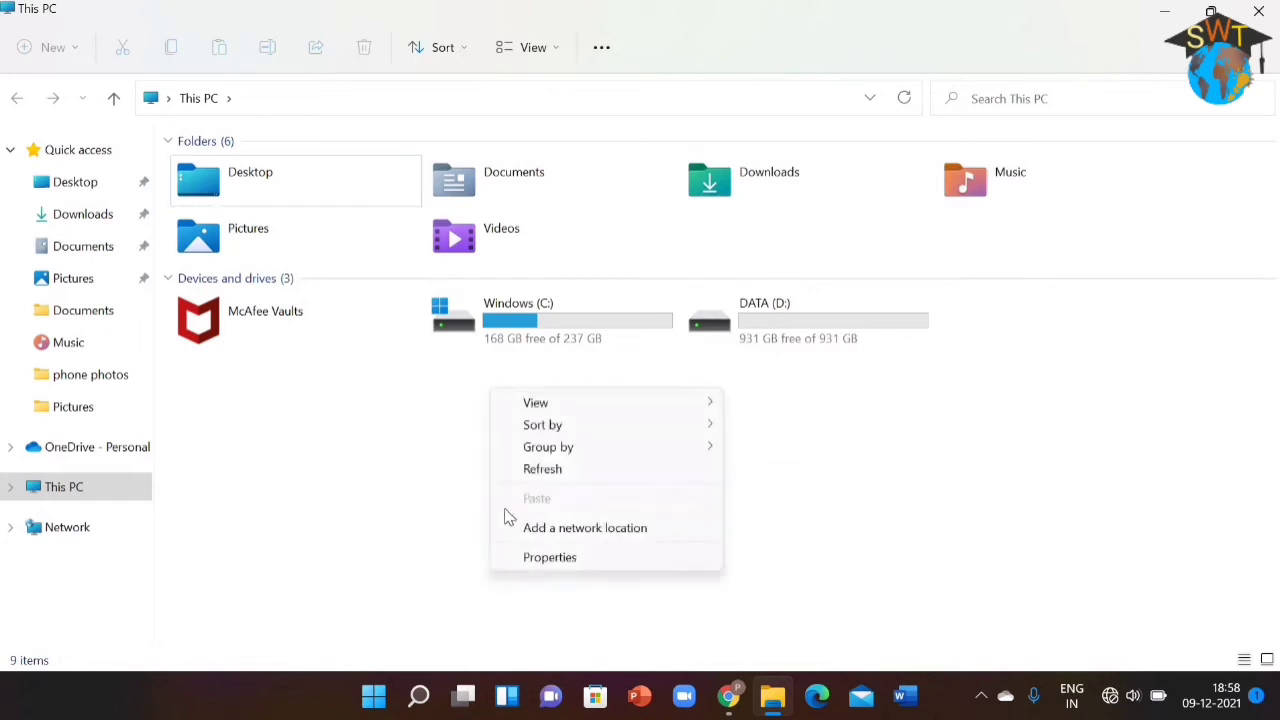
{"action": "left_click", "coordinate": [583, 528]}
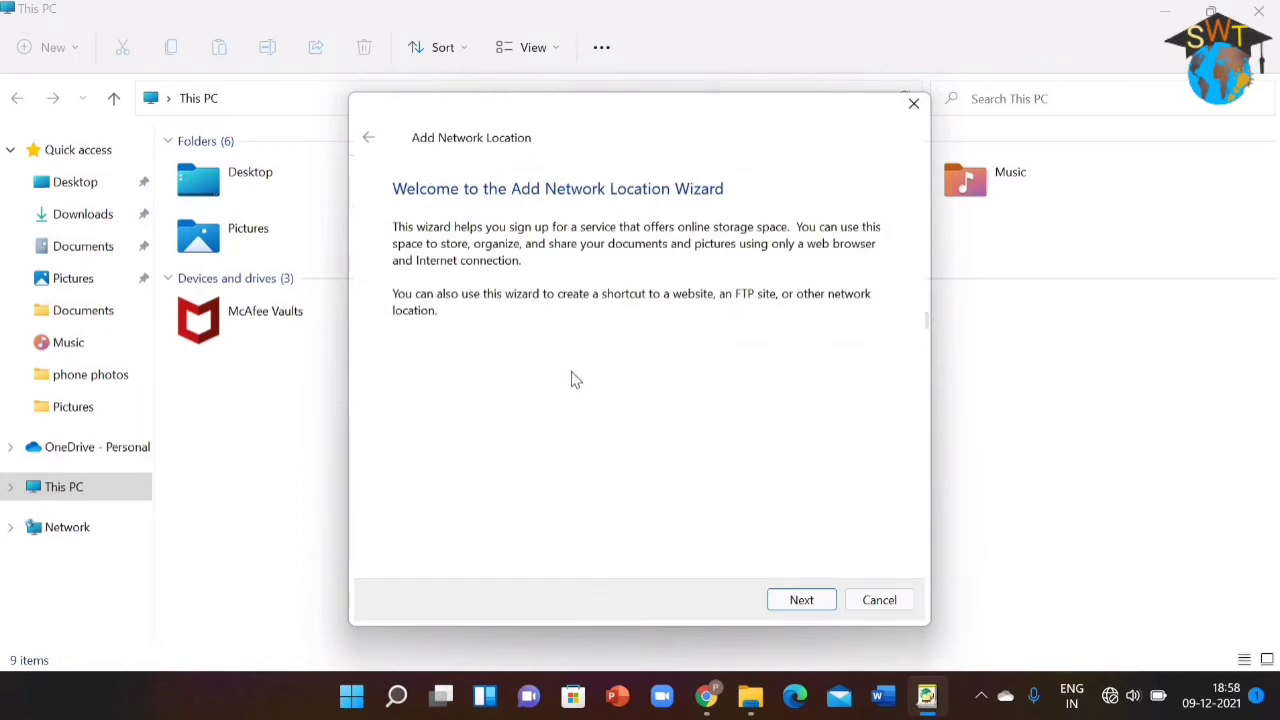
{"action": "left_click", "coordinate": [826, 606]}
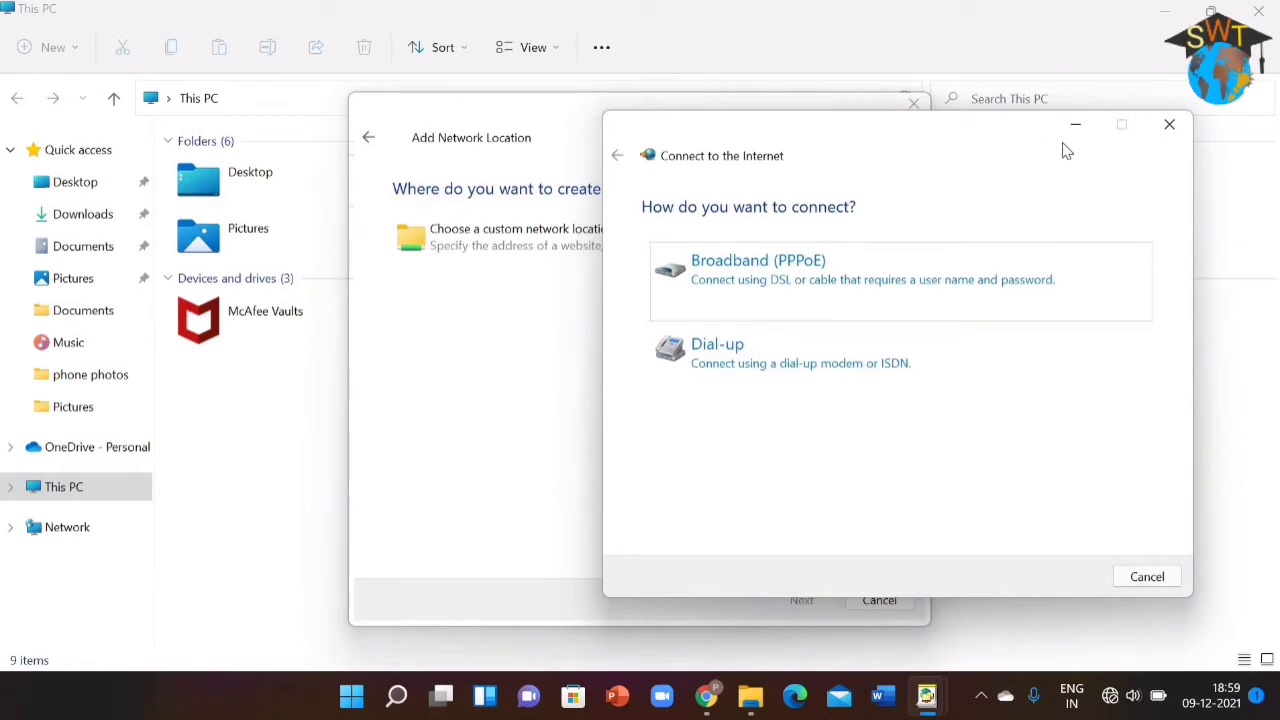
Dismiss the Connect to the Internet dialog and choose a custom network location in the wizard
{"action": "left_click", "coordinate": [1176, 136]}
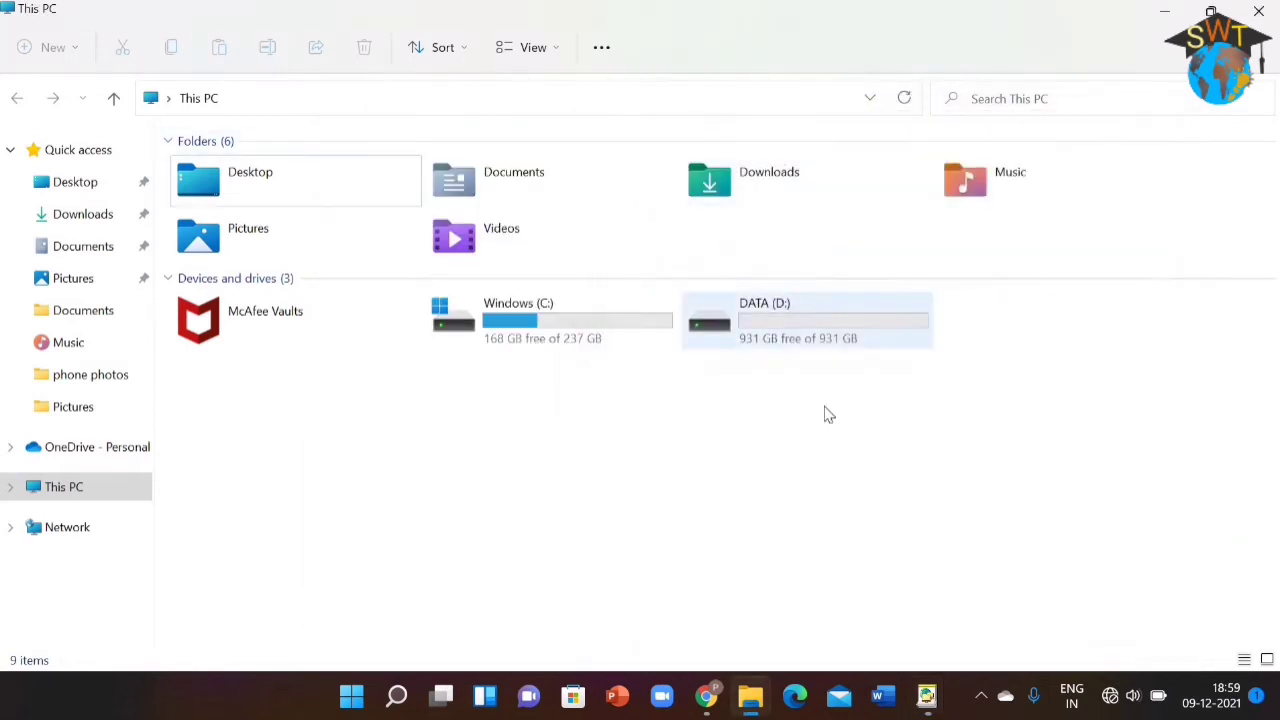
{"action": "left_click", "coordinate": [752, 697]}
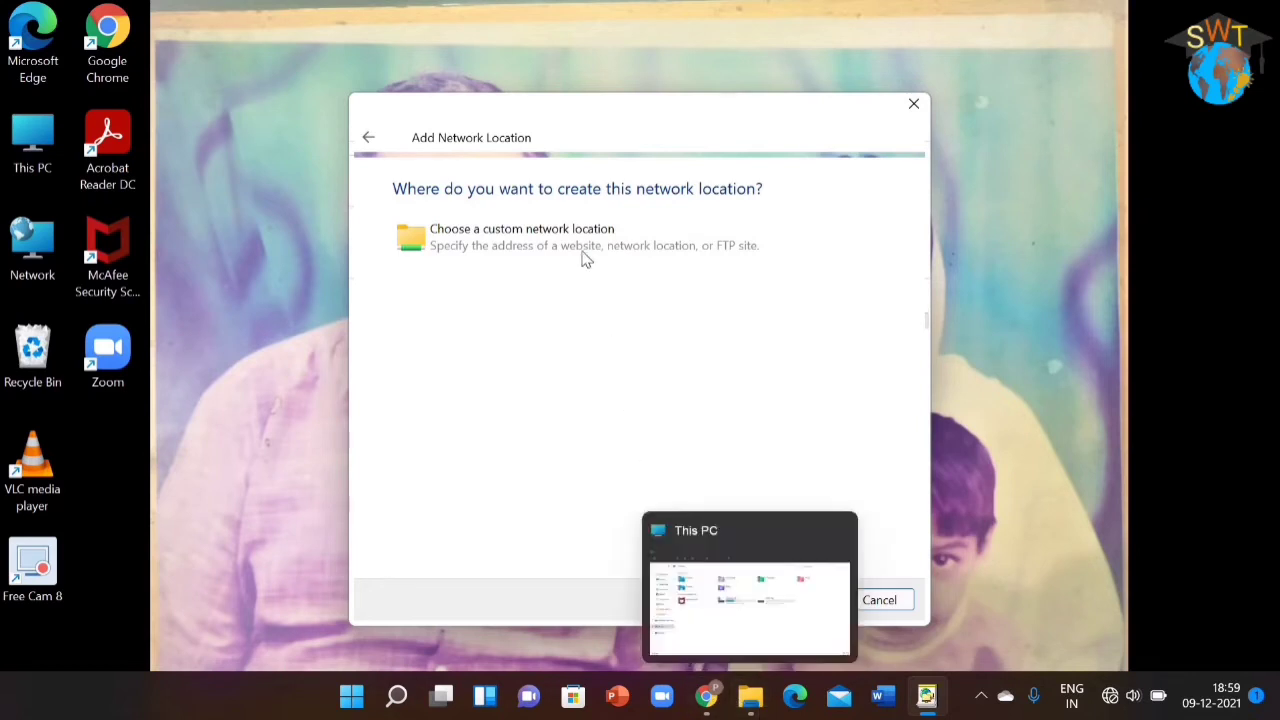
{"action": "left_click", "coordinate": [465, 251]}
{"action": "left_click", "coordinate": [790, 592]}
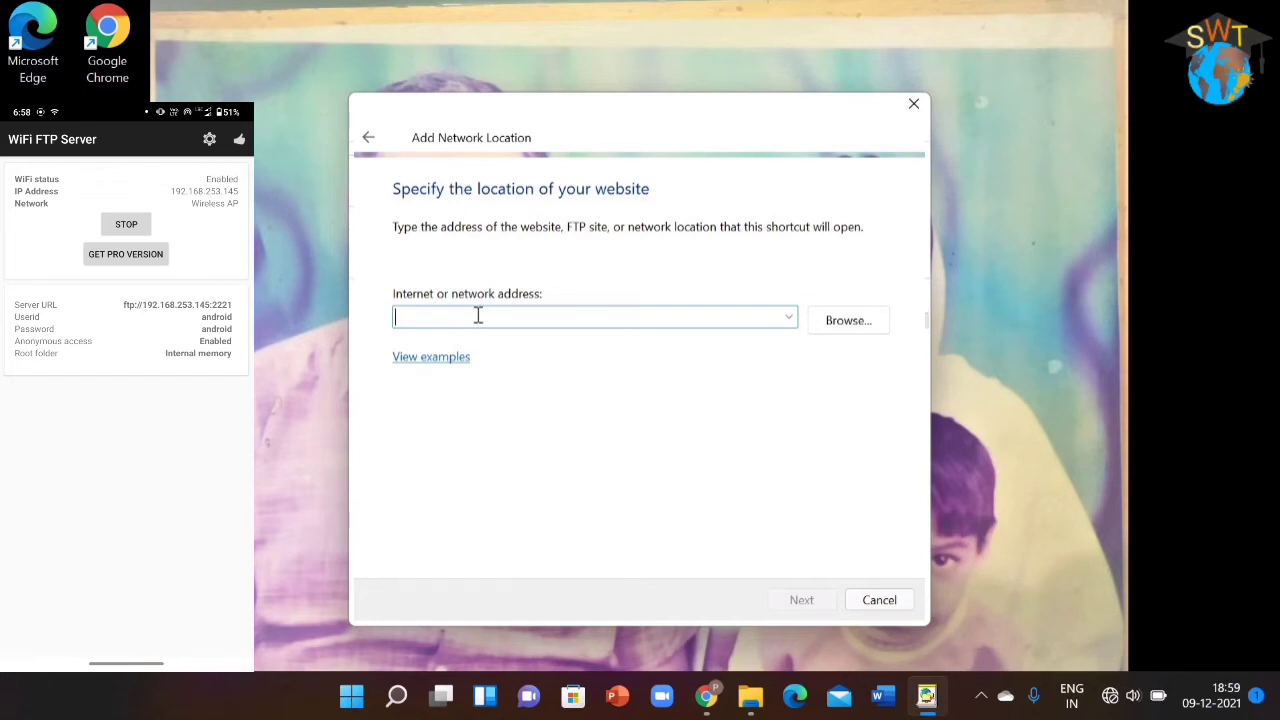
Set the network address to ftp://192.168.253.145:2221 and keep anonymous logon enabled
{"action": "type", "text": "ftp://192."}
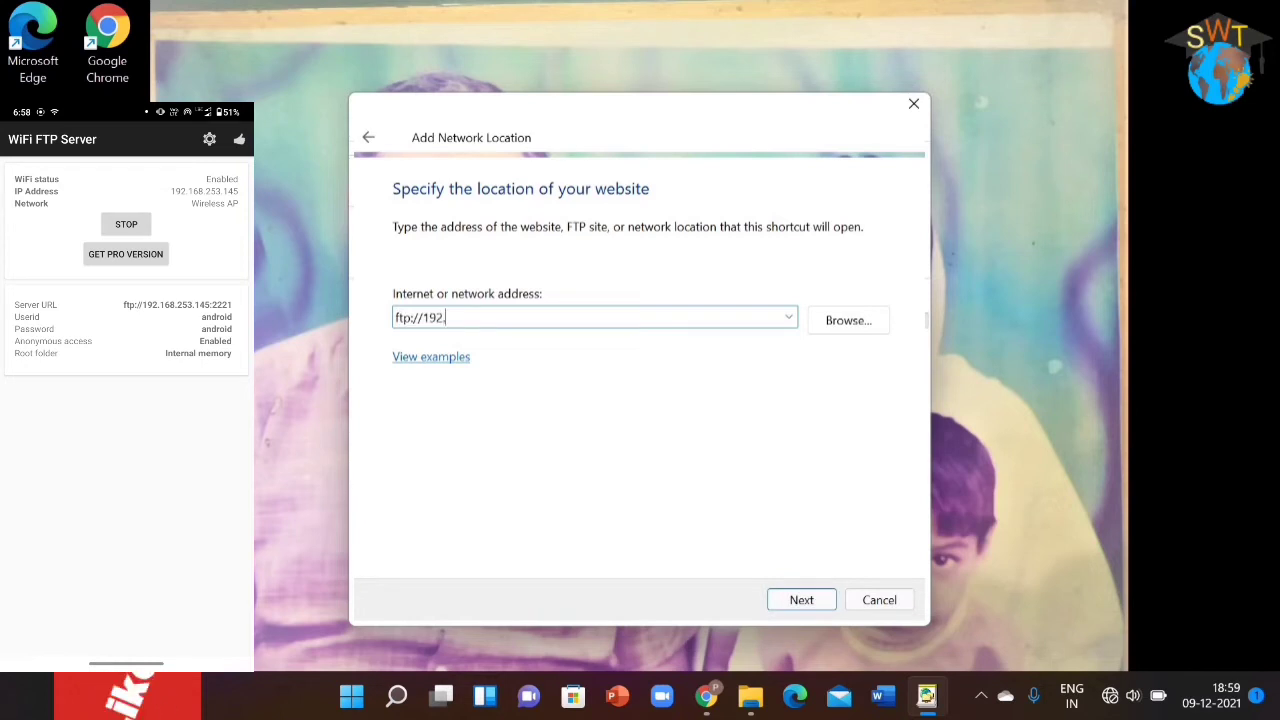
{"action": "type", "text": "168"}
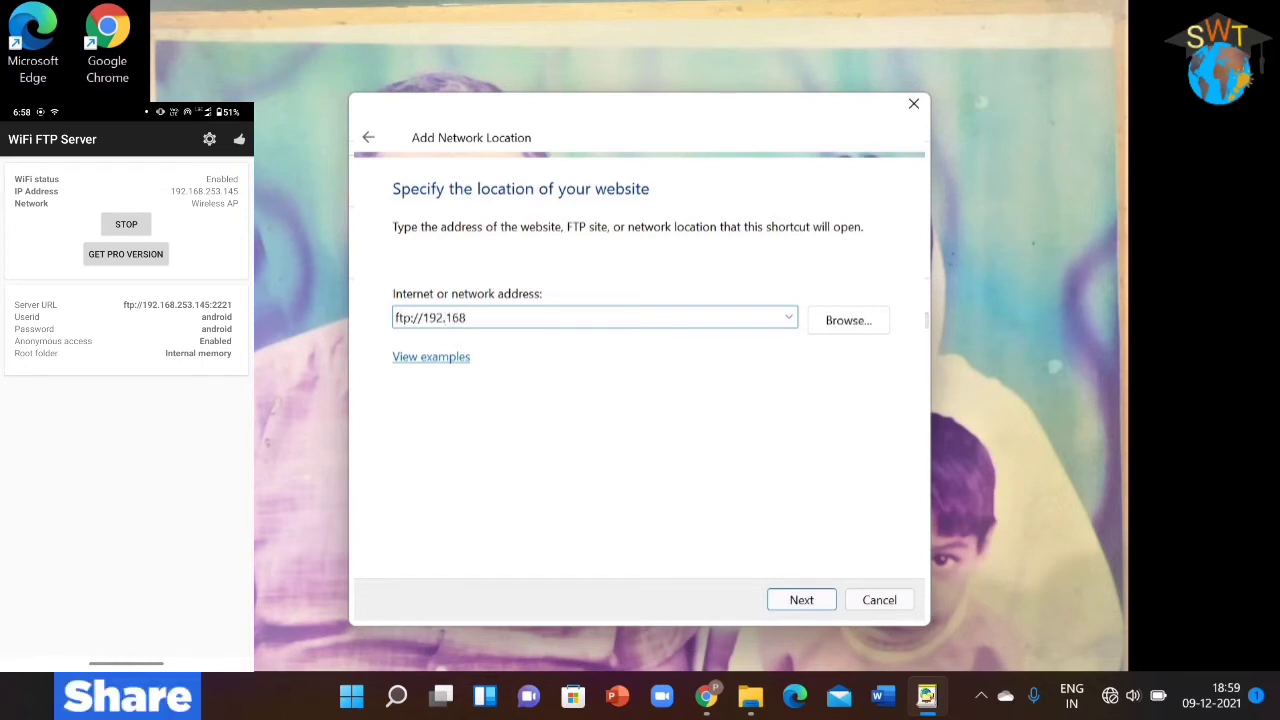
{"action": "type", "text": ".25"}
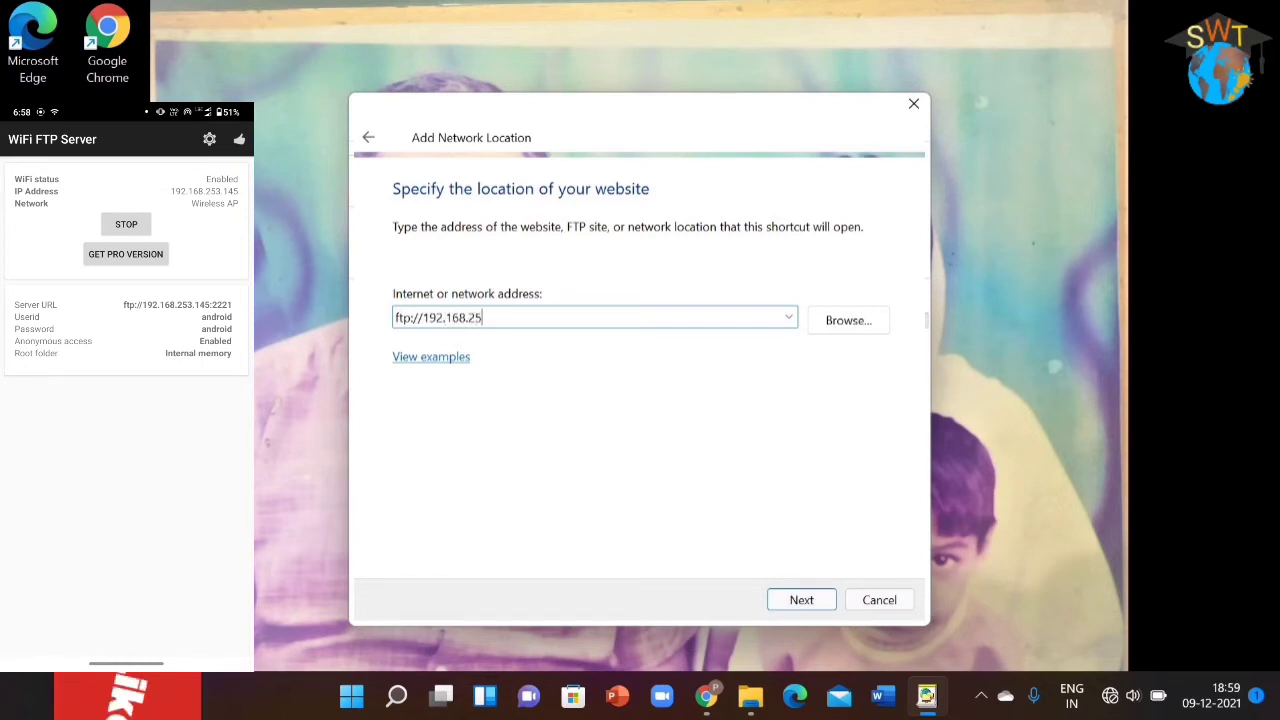
{"action": "type", "text": "3.145:2221"}
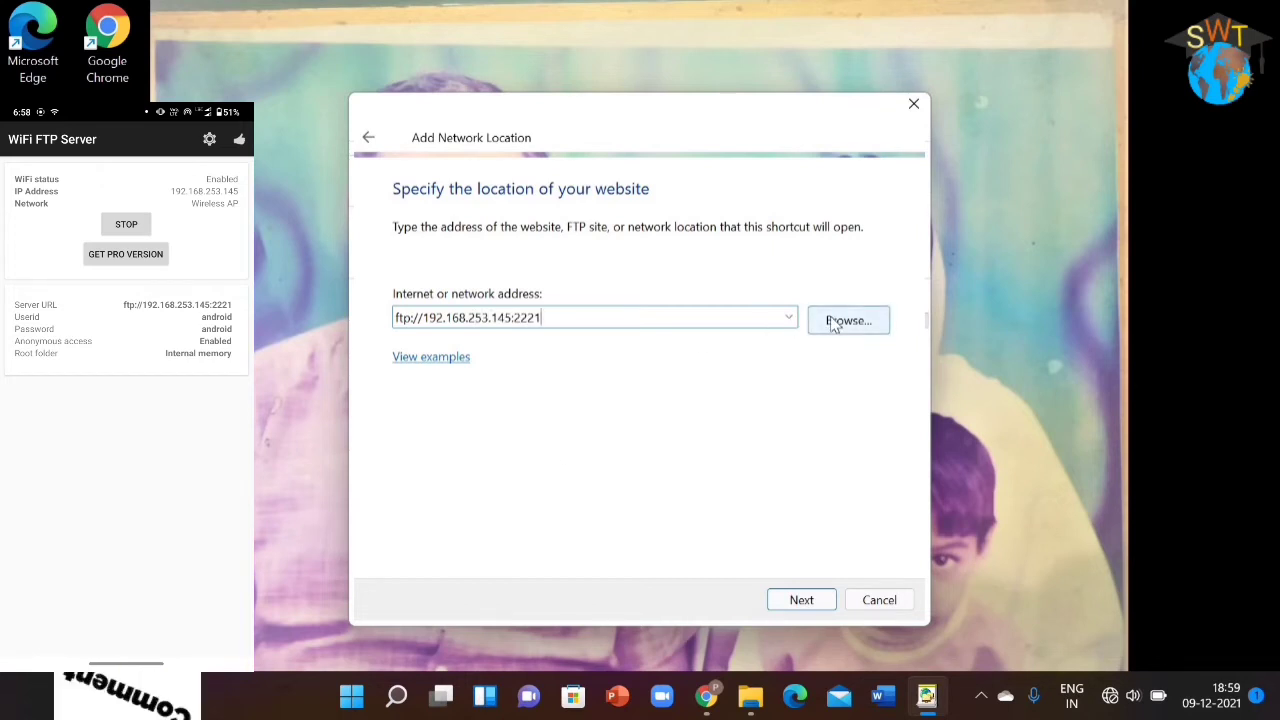
{"action": "left_click", "coordinate": [812, 604]}
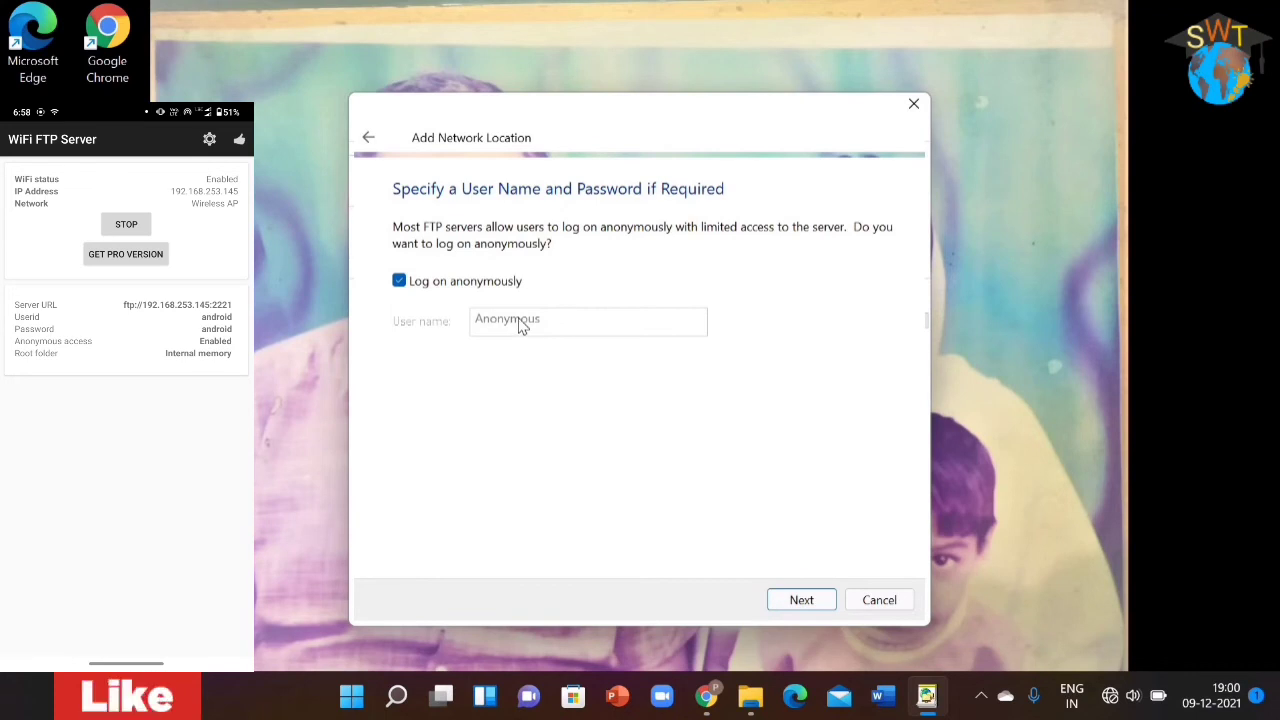
{"action": "left_click", "coordinate": [402, 284]}
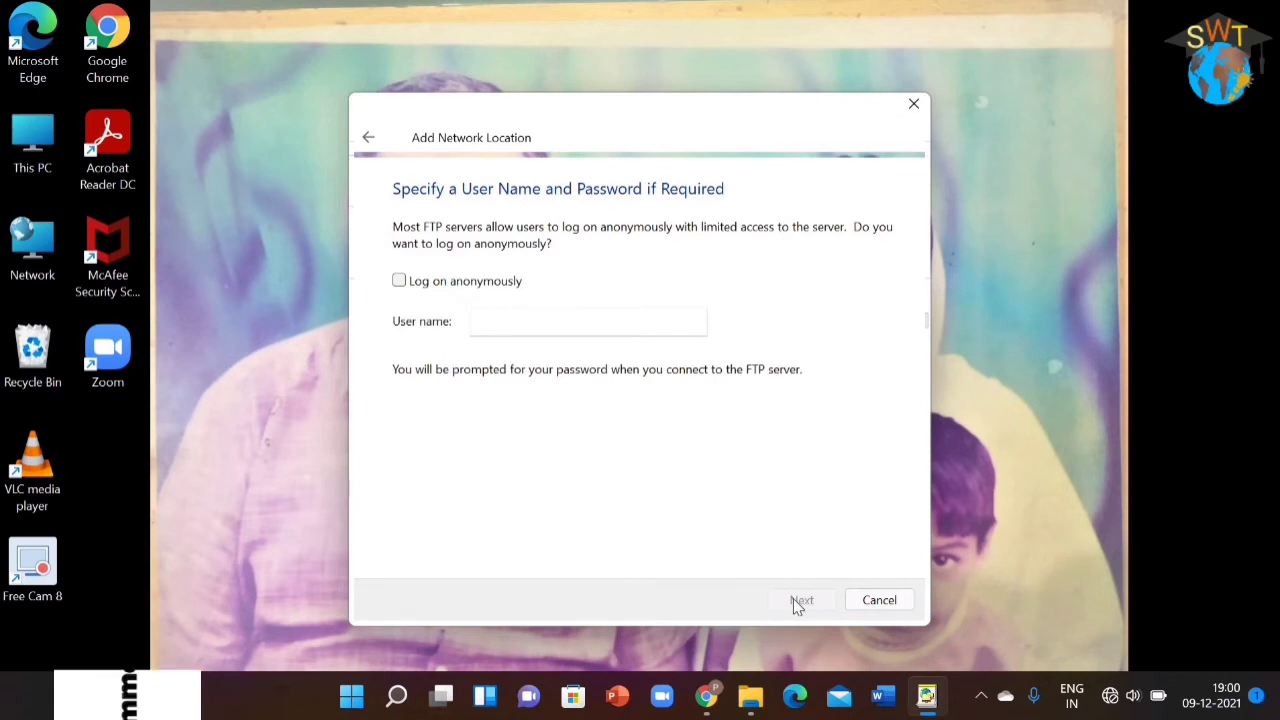
{"action": "left_click", "coordinate": [400, 282]}
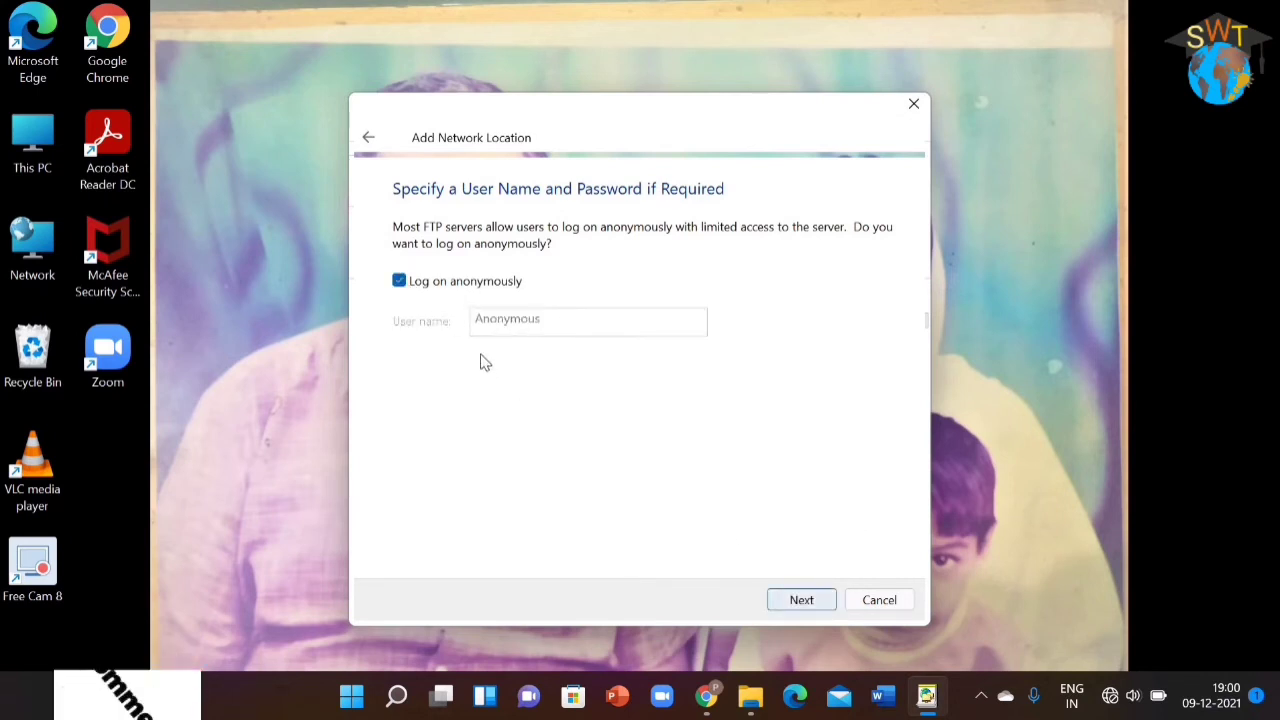
Finish the Add Network Location wizard with 192.168.253.145 as the location name and maximize the opened location's window
{"action": "left_click", "coordinate": [801, 600]}
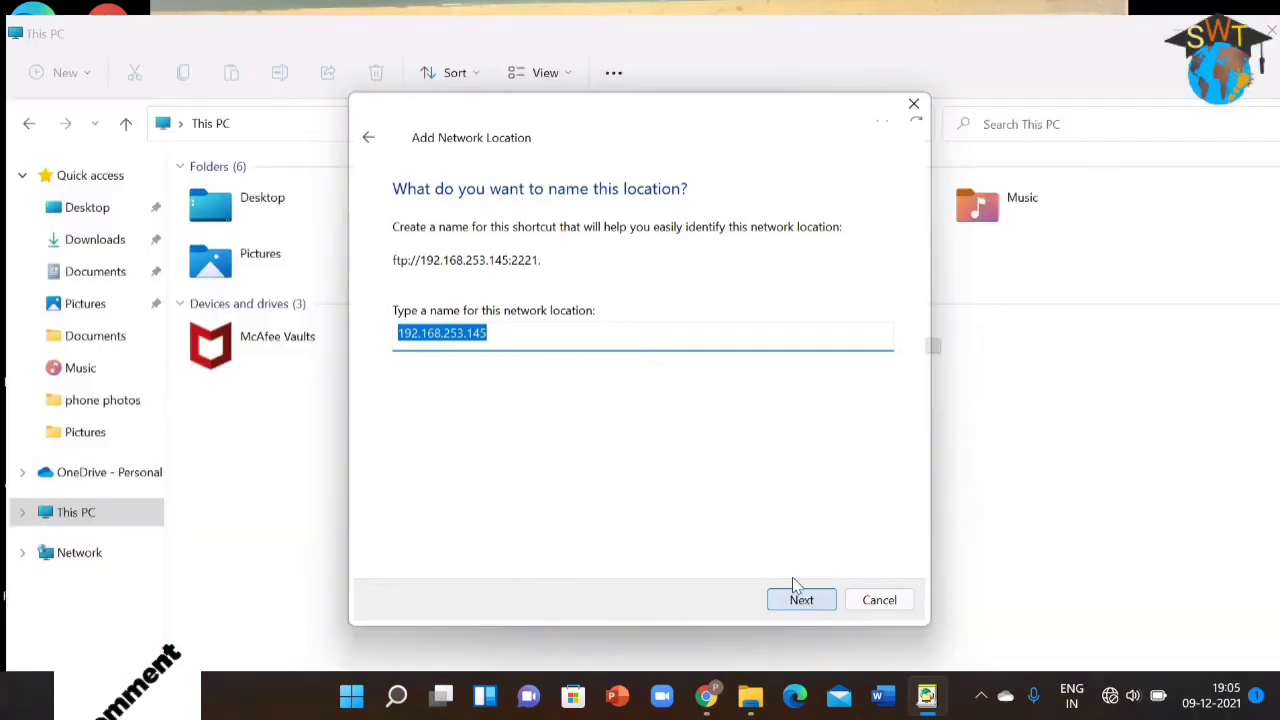
{"action": "left_click", "coordinate": [801, 600]}
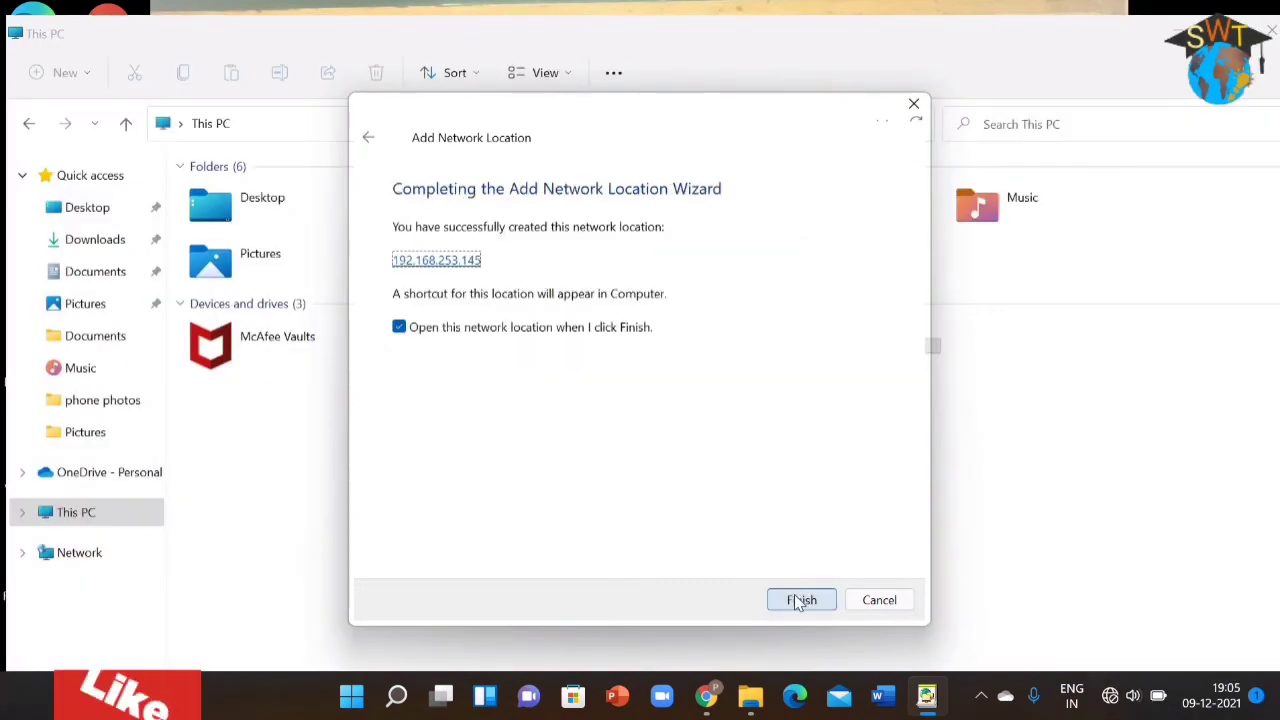
{"action": "left_click", "coordinate": [825, 604]}
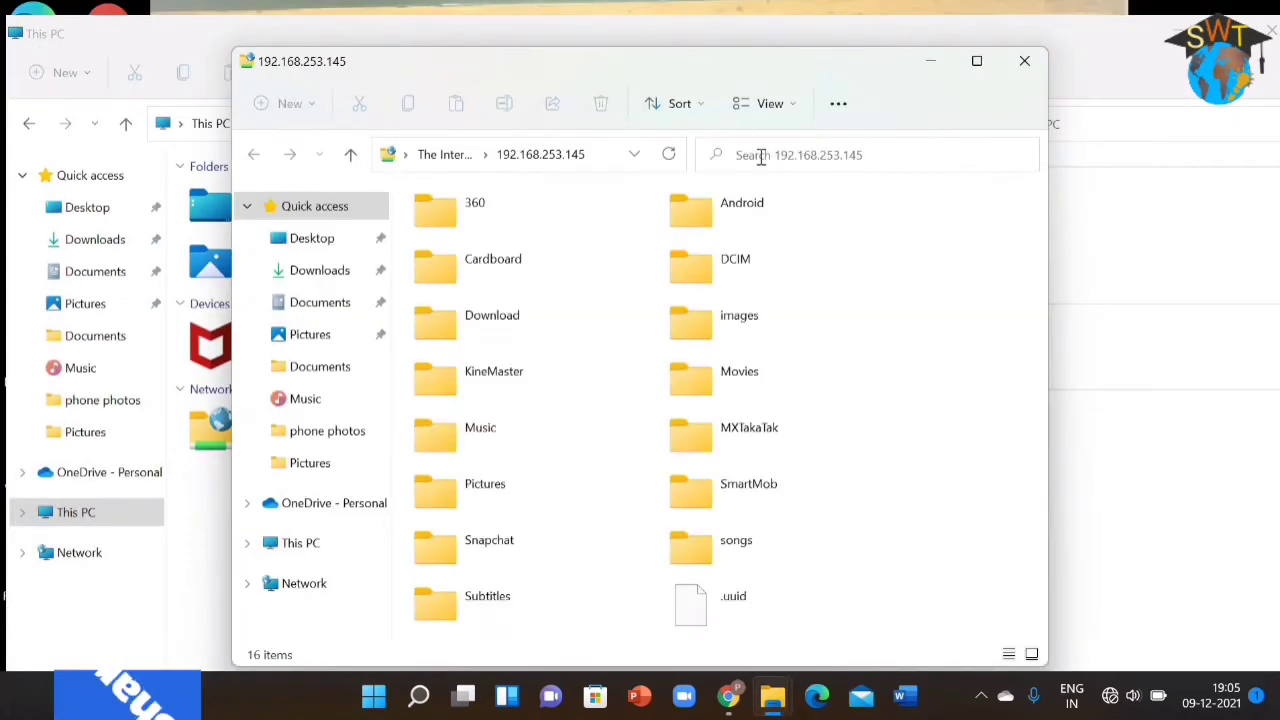
{"action": "left_click", "coordinate": [977, 63]}
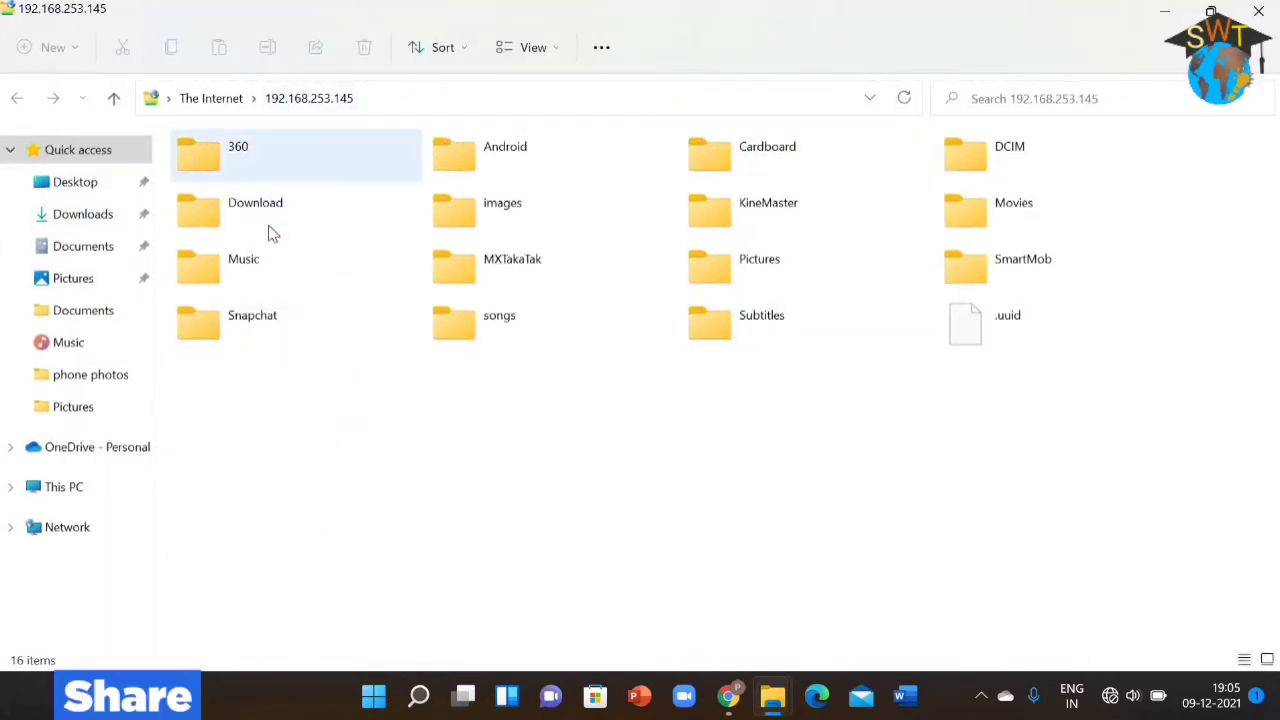
Copy Screenshot_20210612-220817.png from the Screenshots folder inside the phone's images folder
{"action": "double_click", "coordinate": [503, 207]}
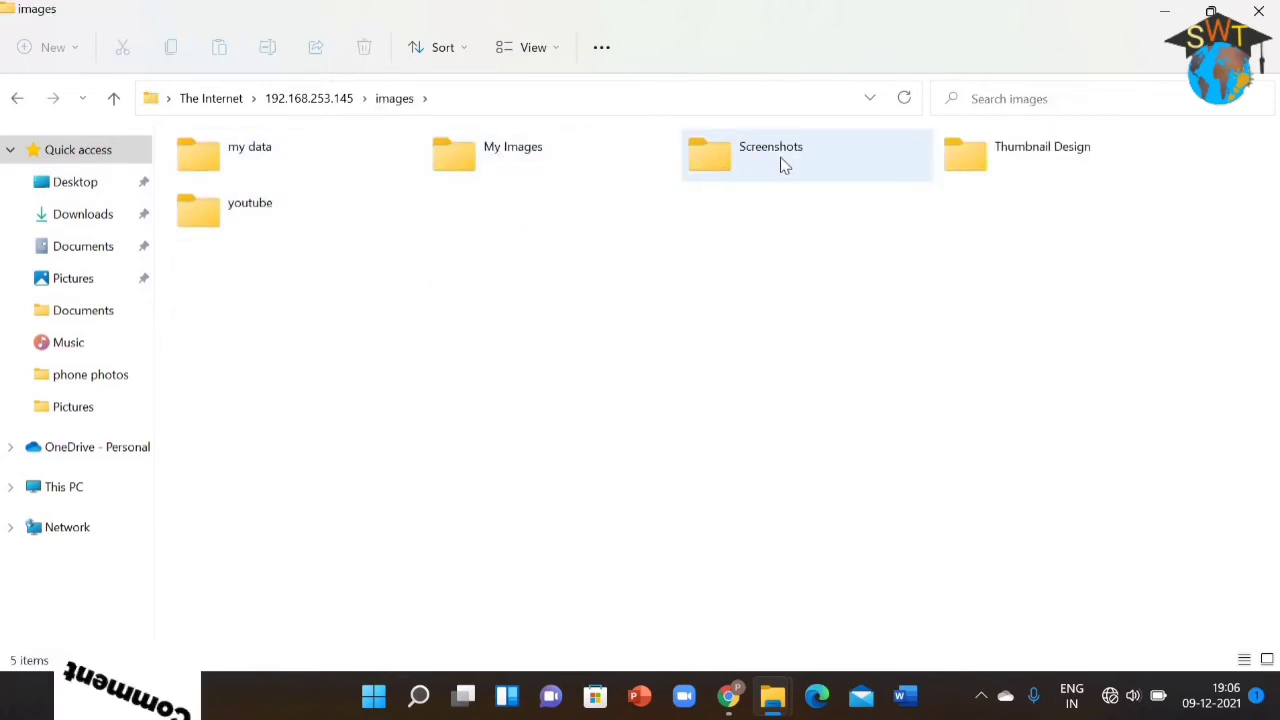
{"action": "double_click", "coordinate": [783, 162]}
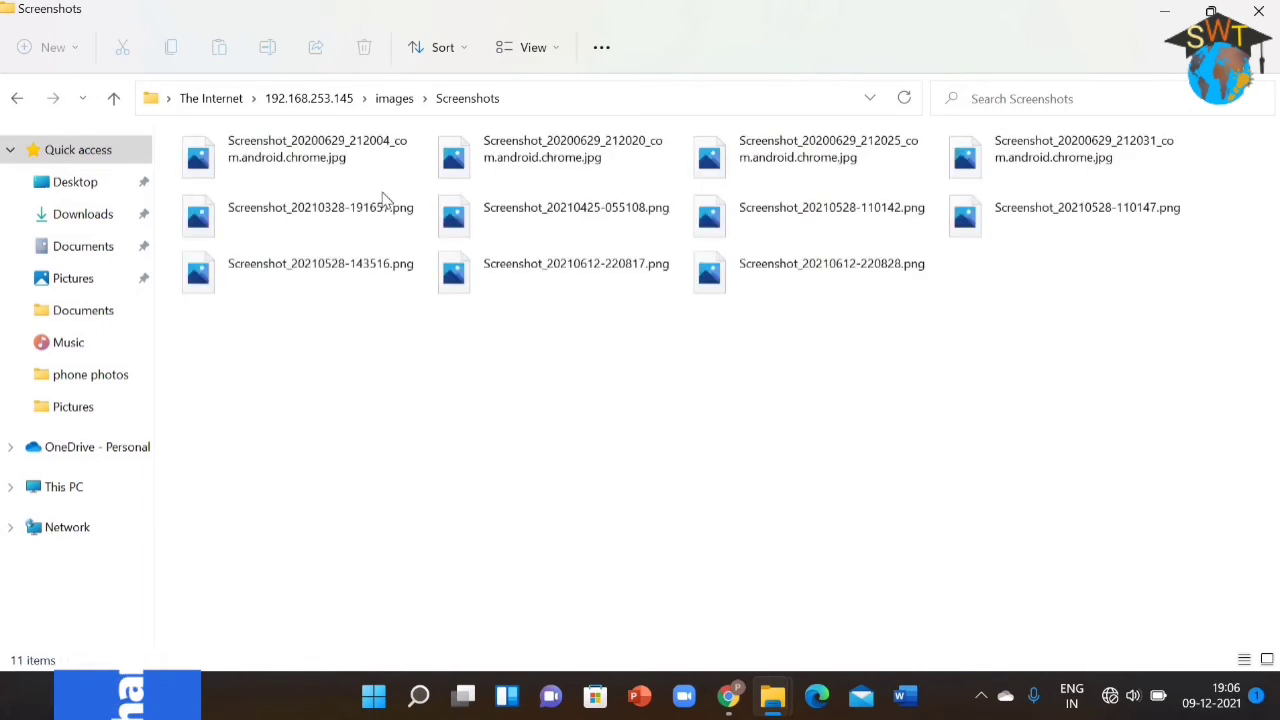
{"action": "left_click", "coordinate": [543, 270]}
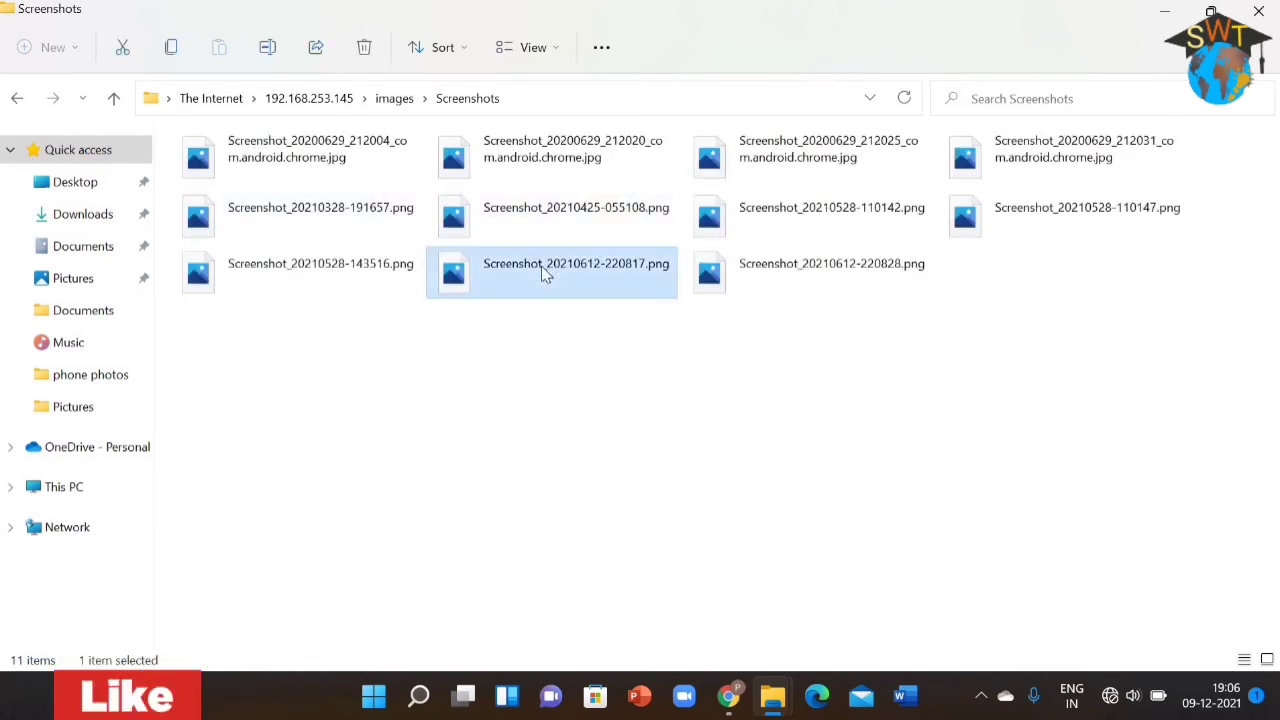
{"action": "right_click", "coordinate": [541, 266]}
{"action": "left_click", "coordinate": [588, 340]}
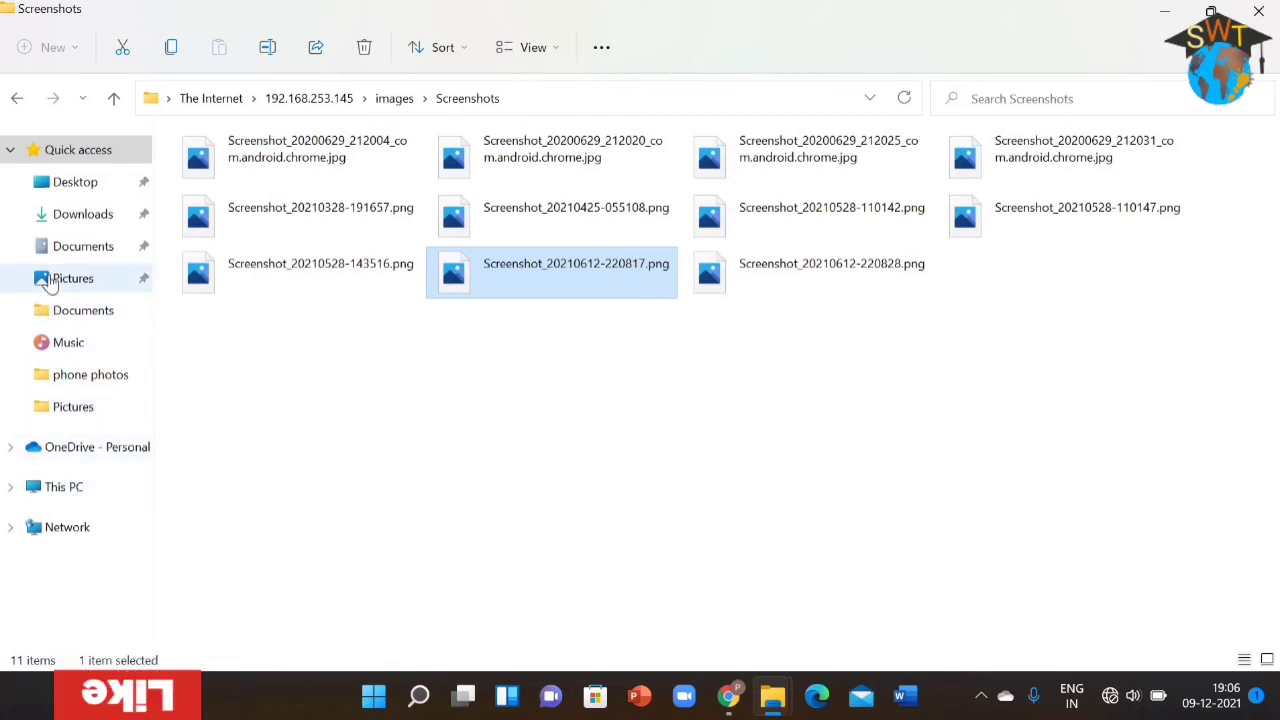
Paste the copied screenshot into the PC's Pictures folder and check it in the image viewer, closing the viewer again
{"action": "left_click", "coordinate": [73, 278]}
{"action": "right_click", "coordinate": [496, 330]}
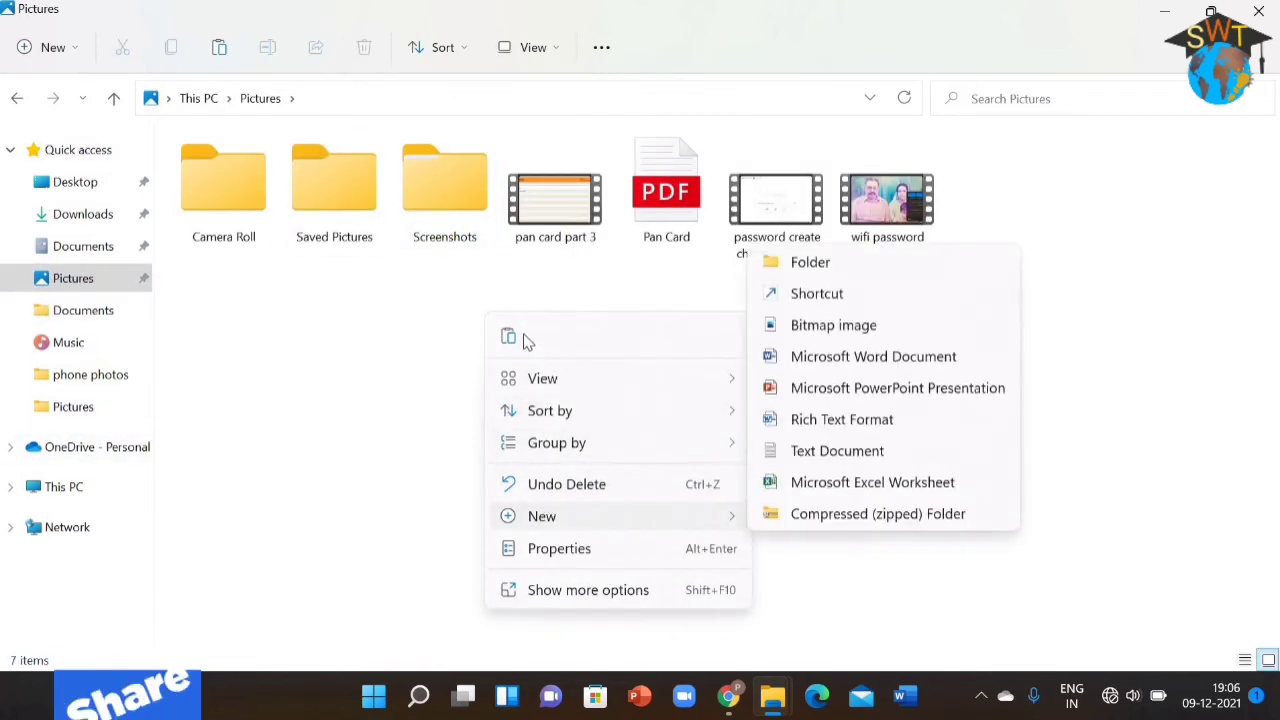
{"action": "left_click", "coordinate": [522, 342]}
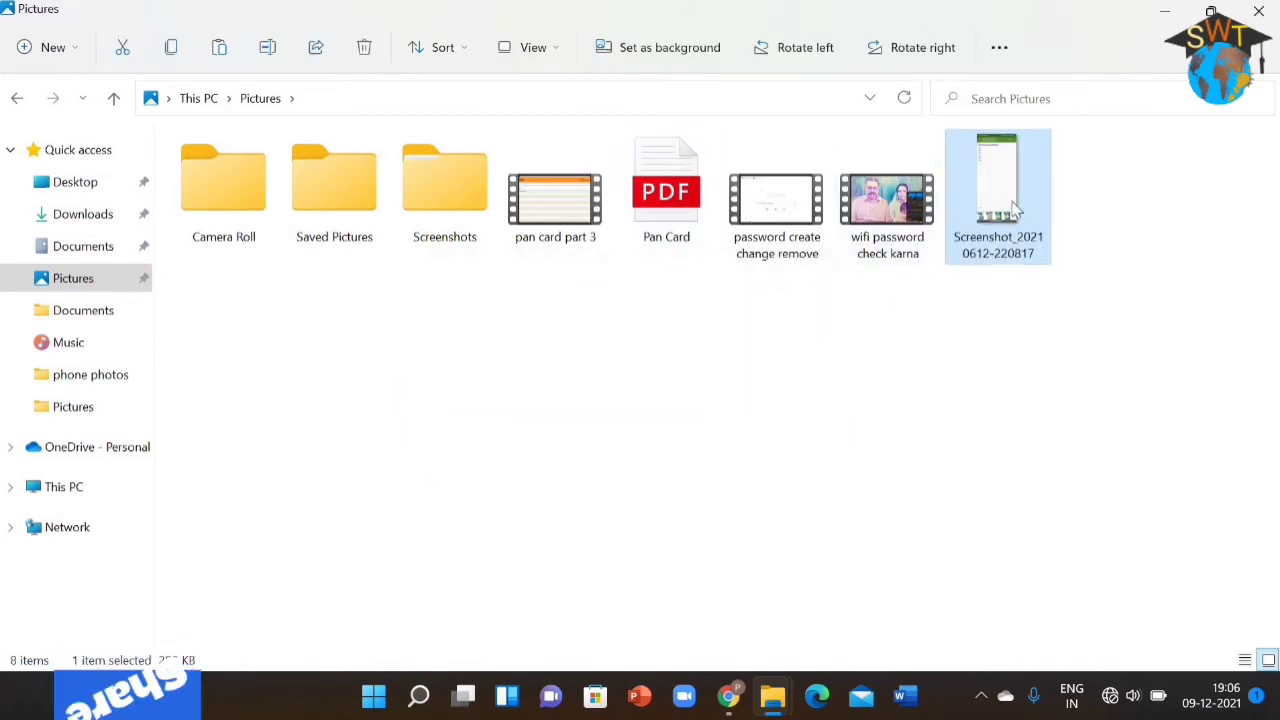
{"action": "double_click", "coordinate": [1005, 200]}
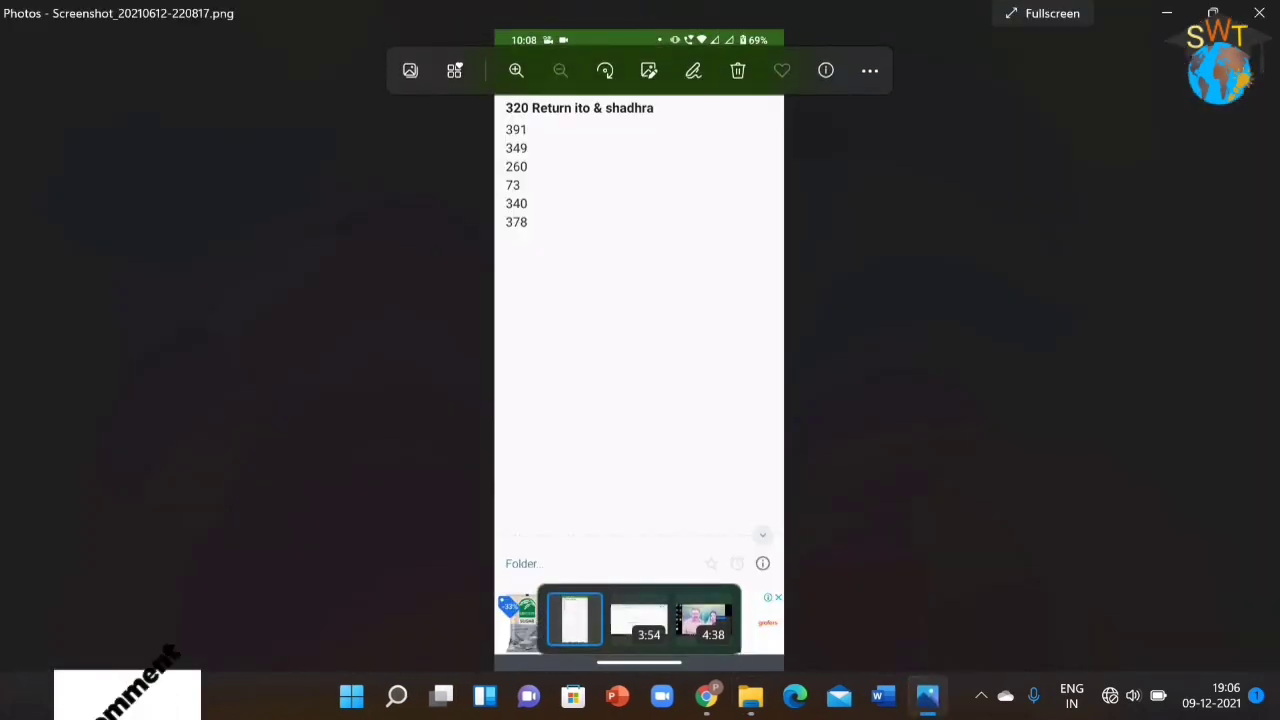
{"action": "key", "text": "alt+F4"}
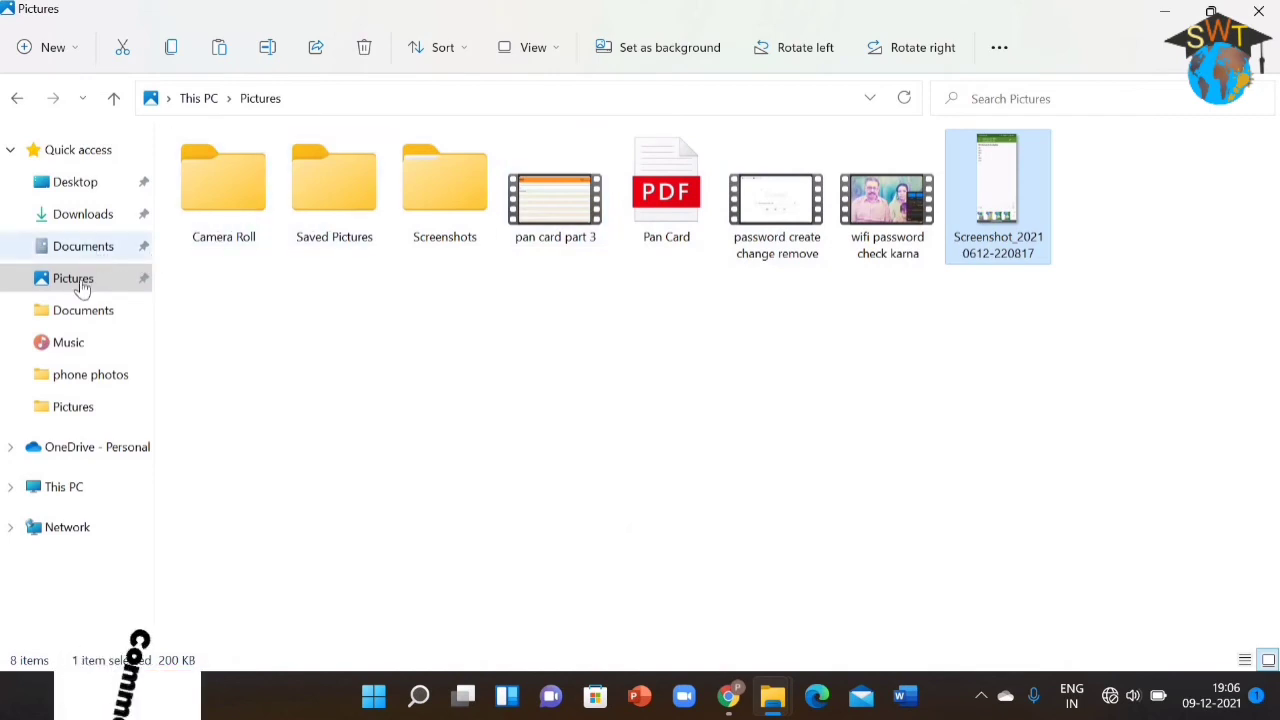
{"action": "left_click", "coordinate": [80, 345]}
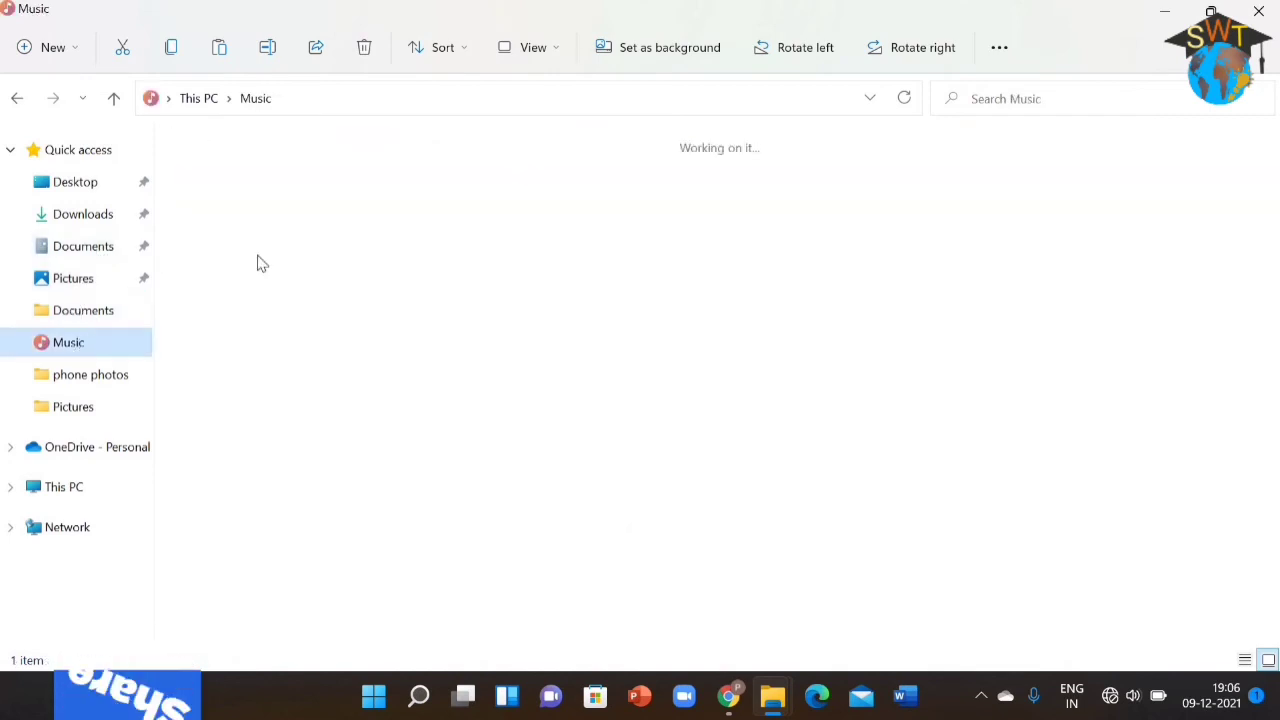
{"action": "left_click", "coordinate": [78, 249]}
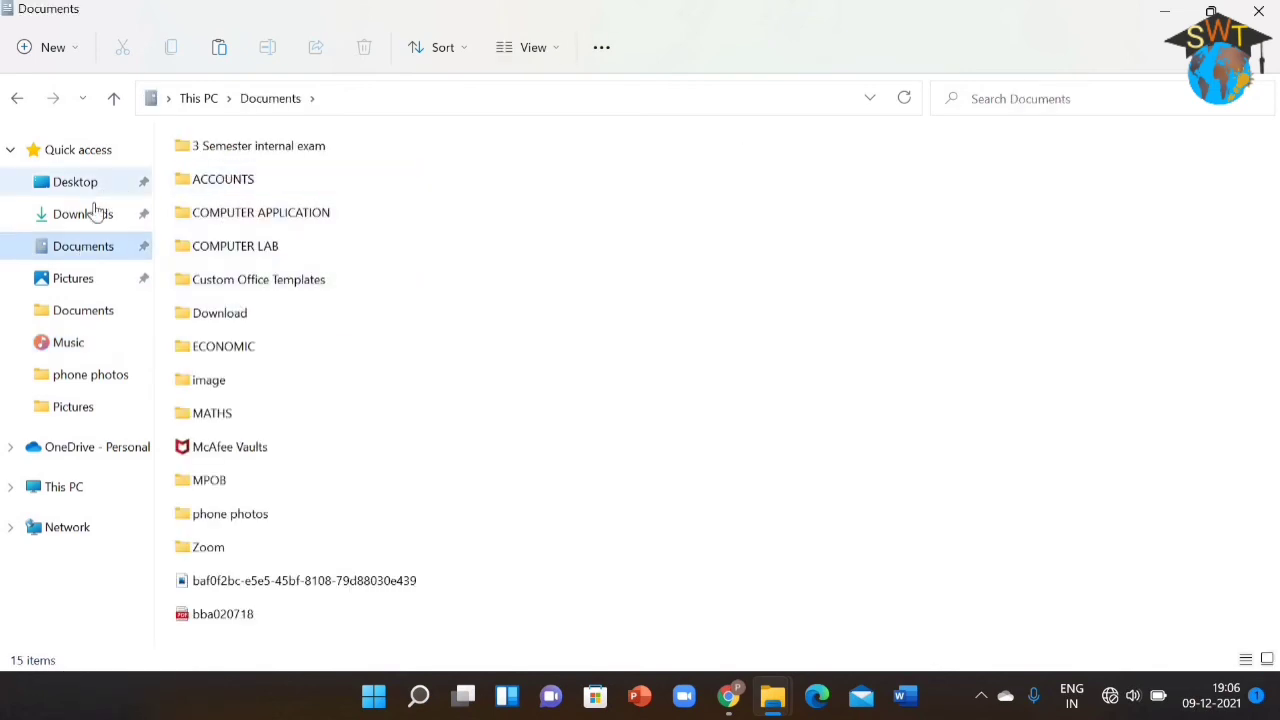
{"action": "left_click", "coordinate": [90, 216]}
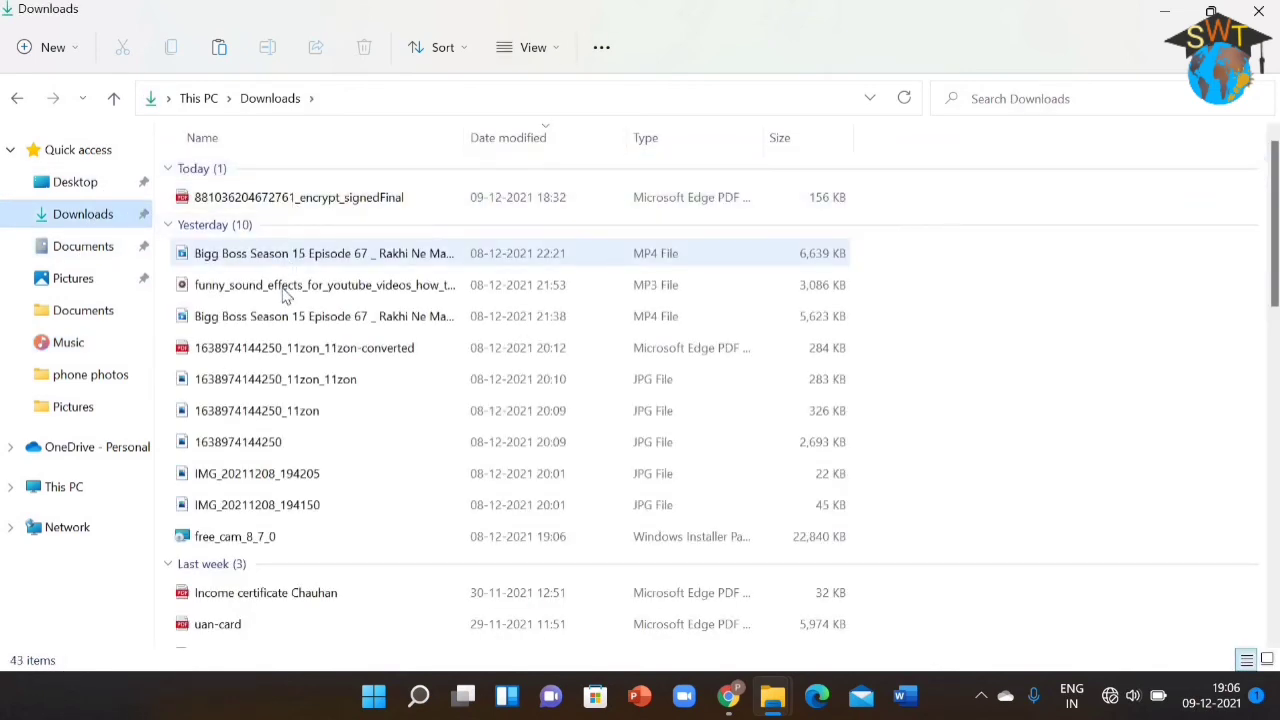
{"action": "left_click", "coordinate": [250, 352]}
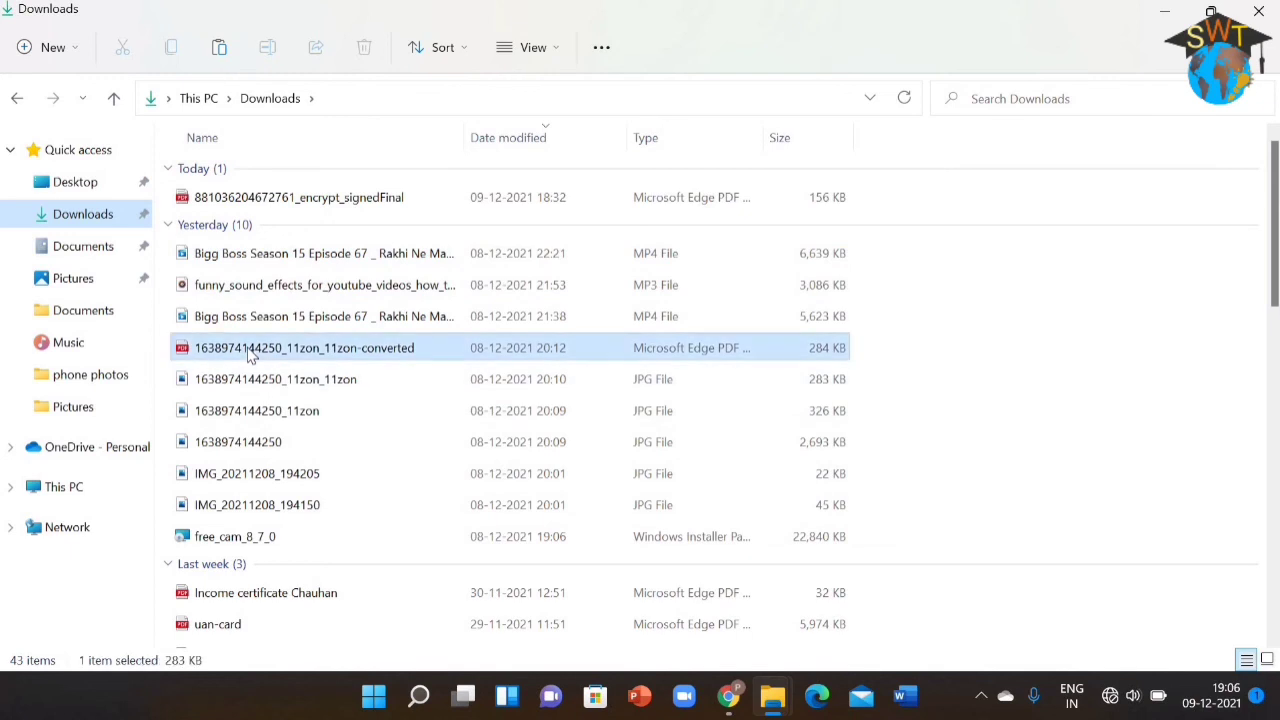
{"action": "right_click", "coordinate": [246, 347]}
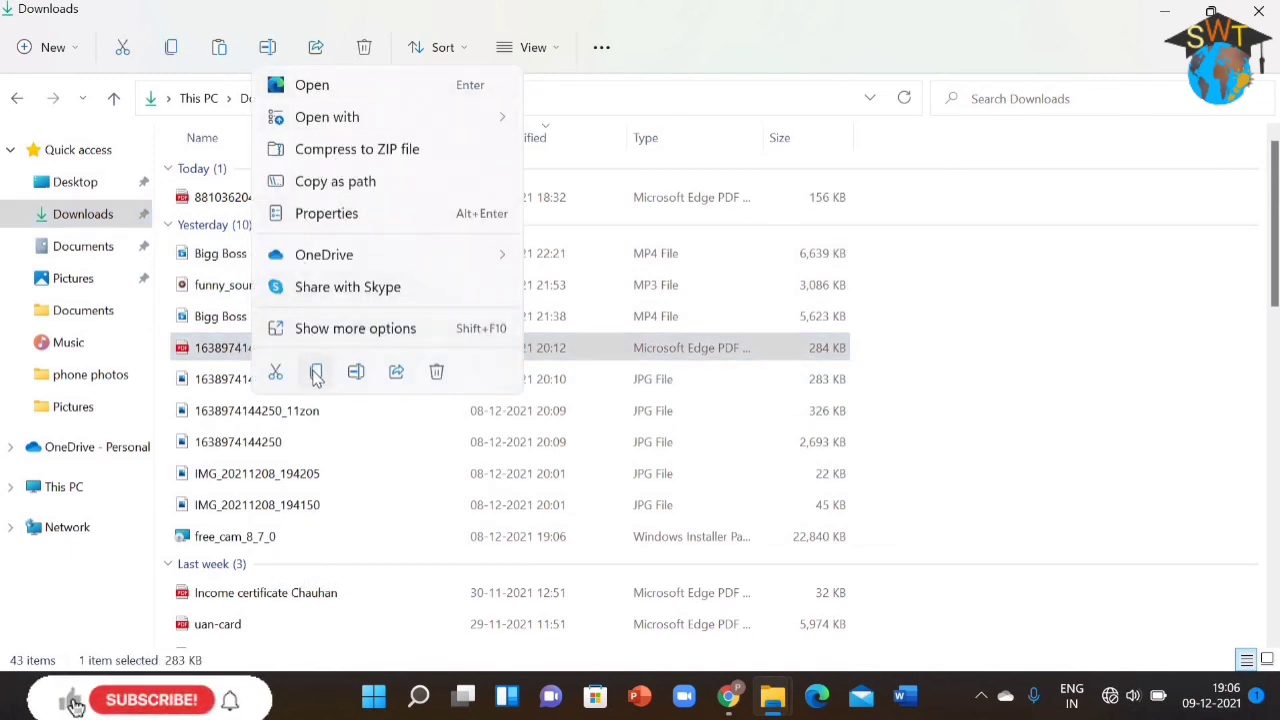
{"action": "left_click", "coordinate": [316, 375]}
Open the 192.168.253.145 network location from This PC and paste the copied PDF into its root folder
{"action": "left_click", "coordinate": [55, 487]}
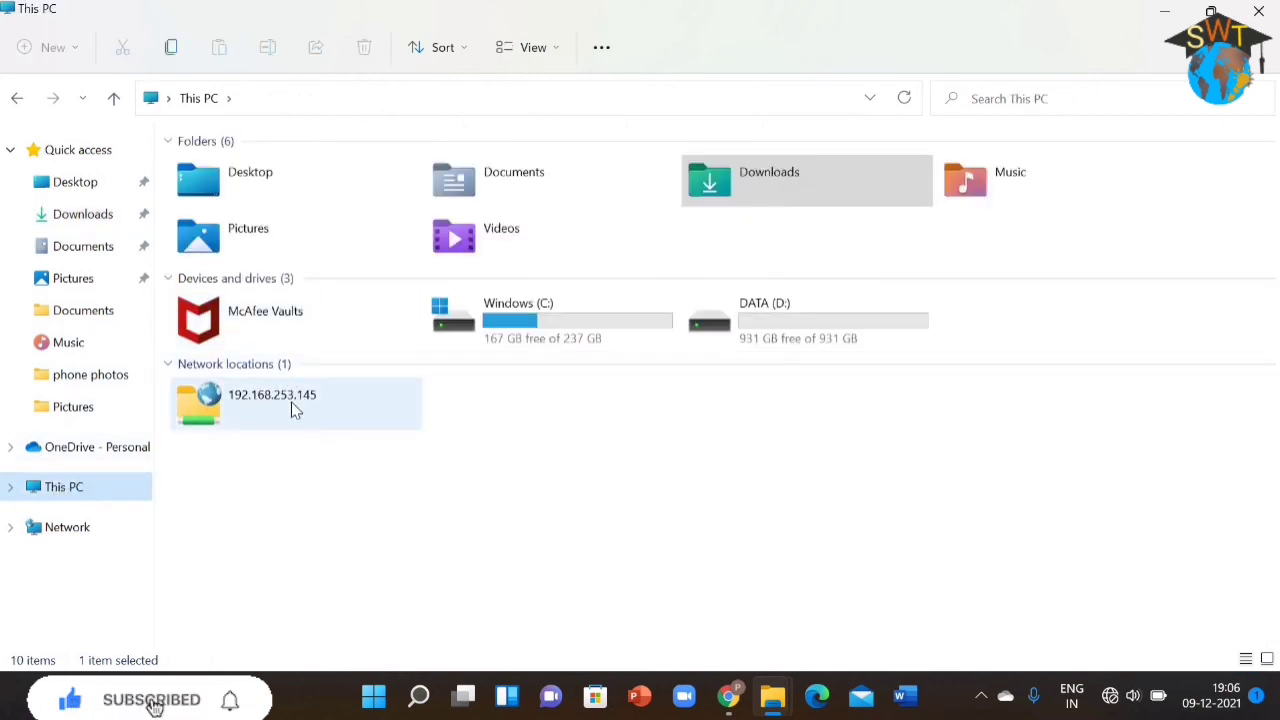
{"action": "double_click", "coordinate": [293, 410]}
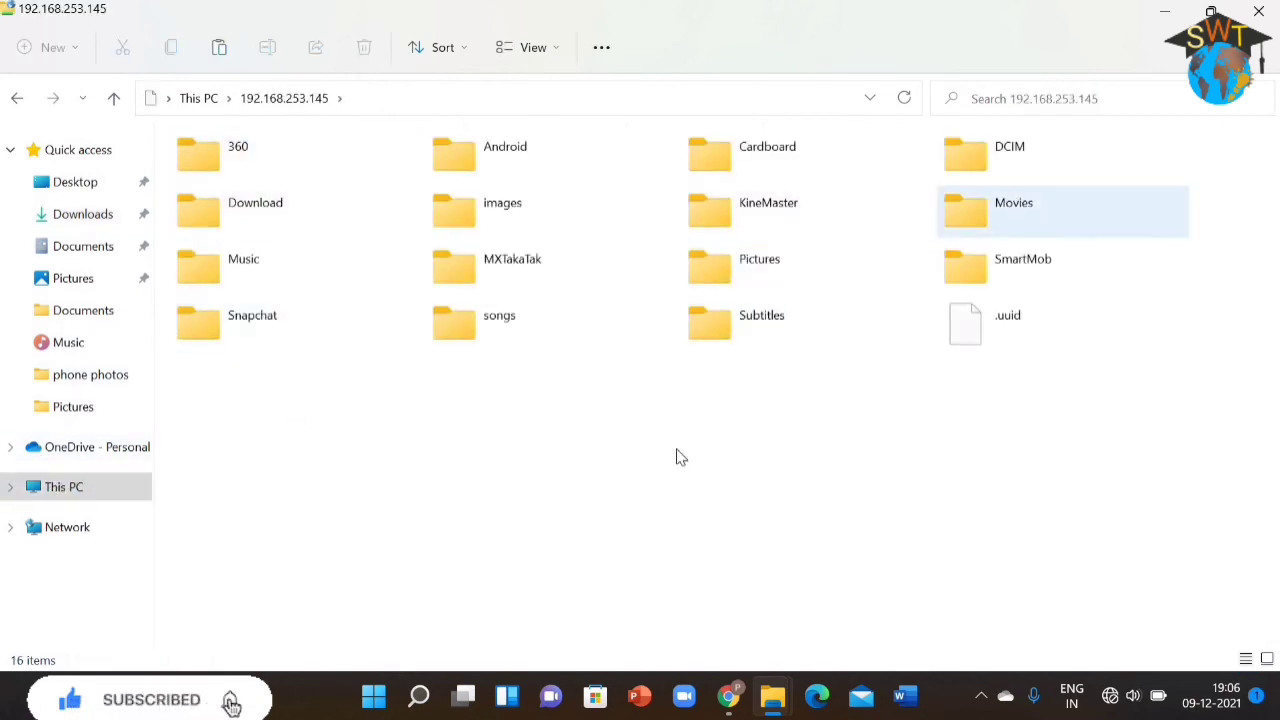
{"action": "right_click", "coordinate": [681, 263]}
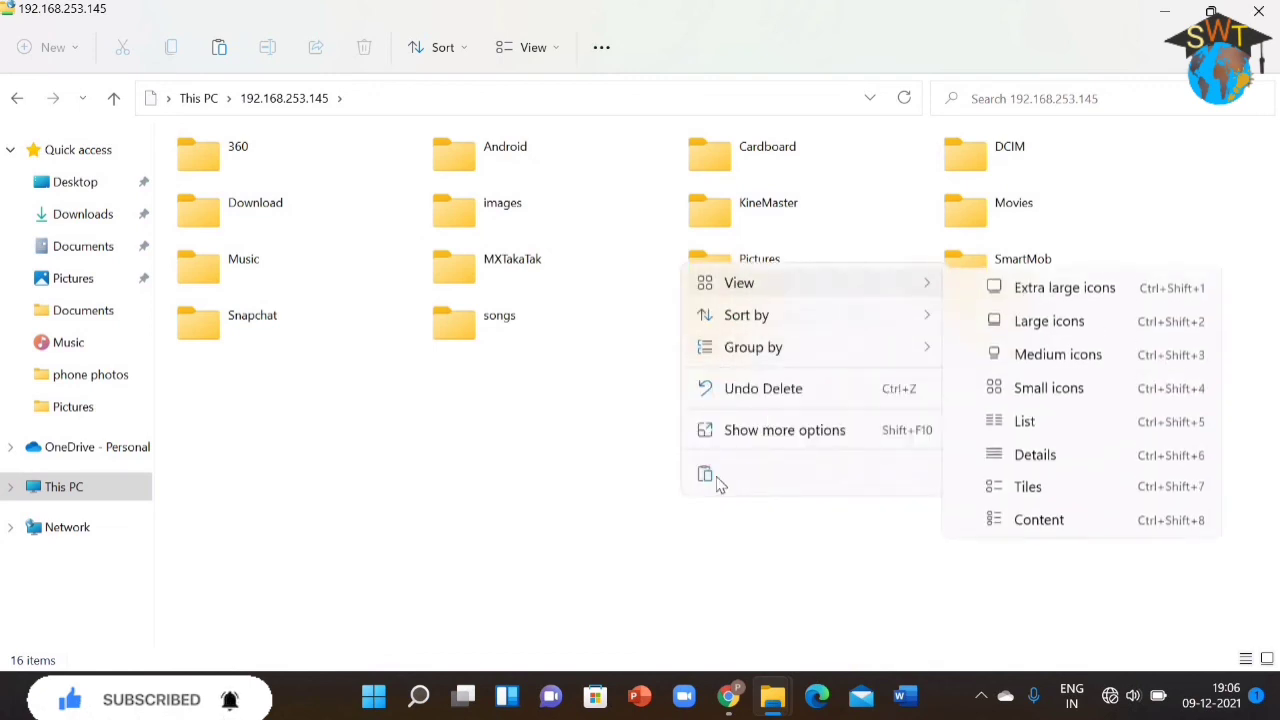
{"action": "left_click", "coordinate": [503, 457]}
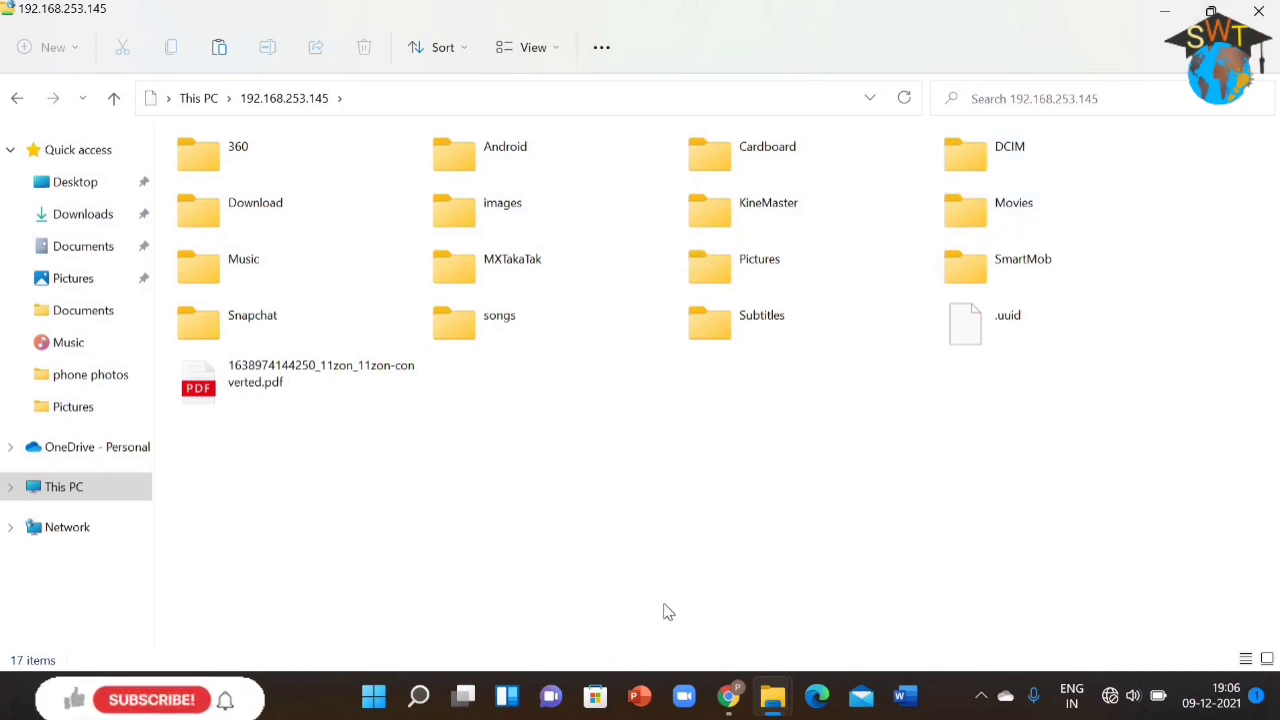
Delete the pasted PDF from the phone's network location and confirm the deletion
{"action": "right_click", "coordinate": [300, 378]}
{"action": "left_click", "coordinate": [349, 500]}
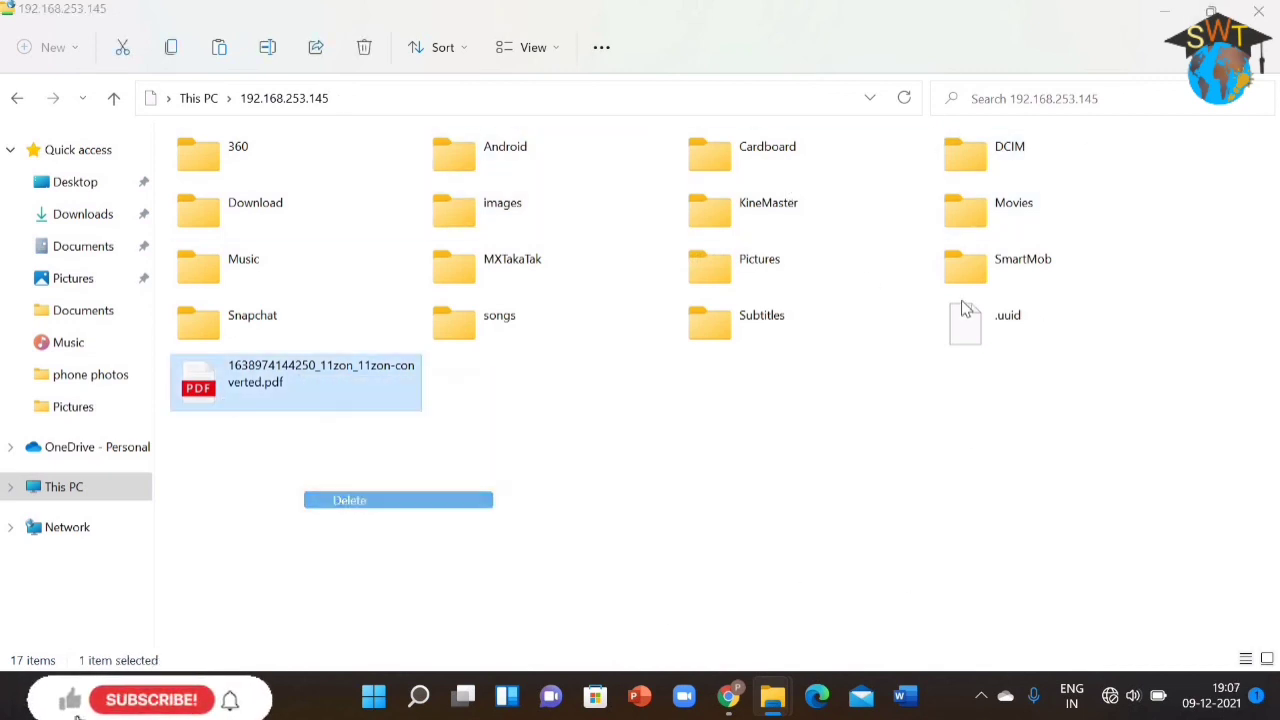
{"action": "left_click", "coordinate": [705, 378]}
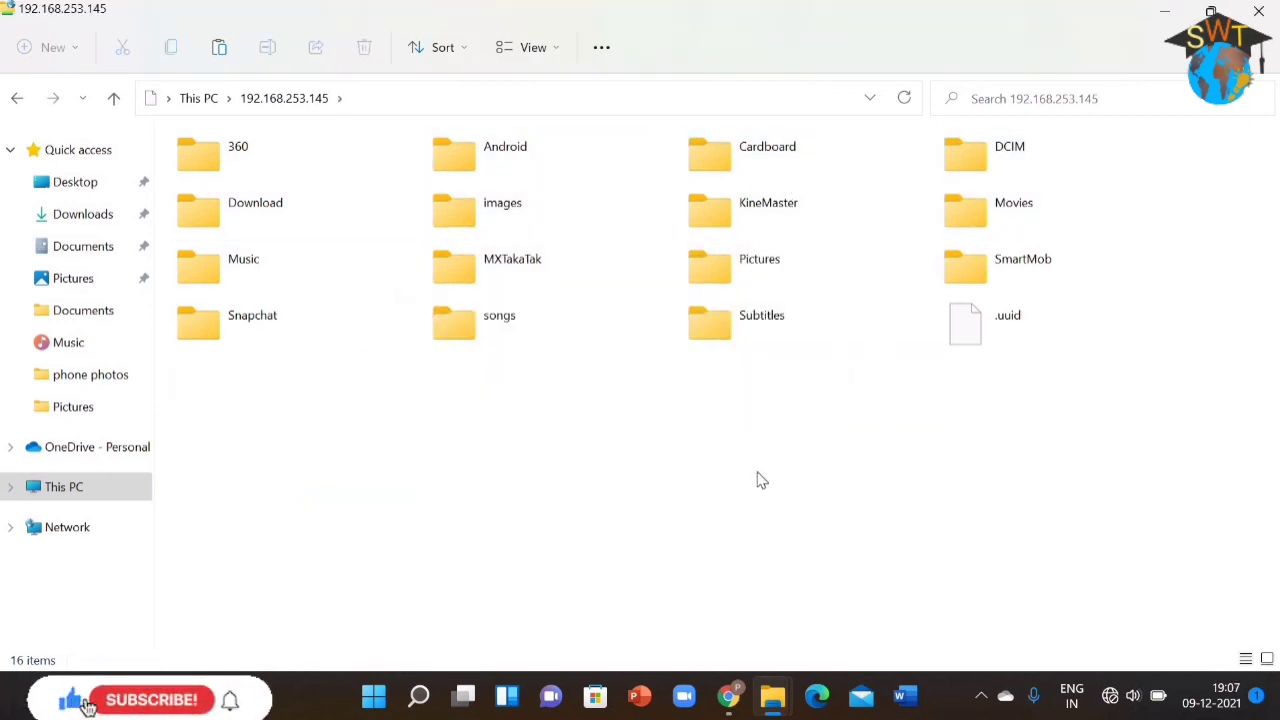
Reopen the 192.168.253.145 network location from This PC and look through the phone's root and images folders
{"action": "left_click", "coordinate": [228, 98]}
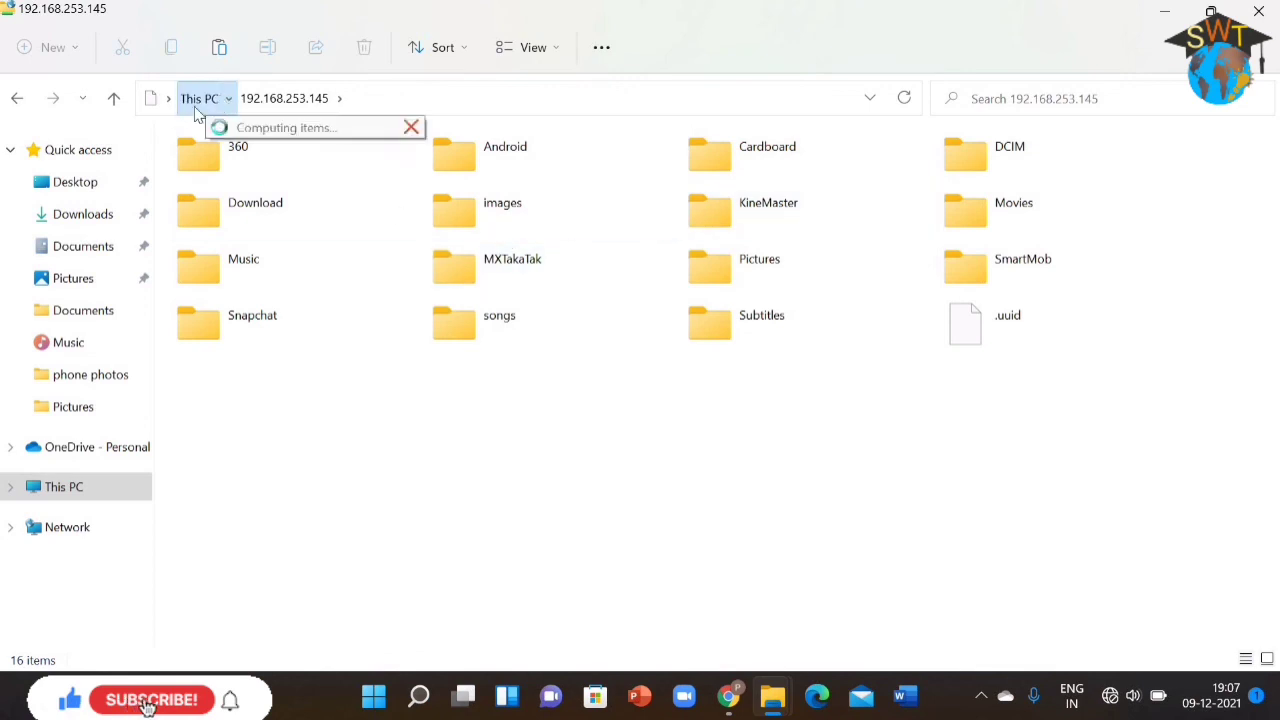
{"action": "left_click", "coordinate": [86, 490]}
{"action": "double_click", "coordinate": [274, 402]}
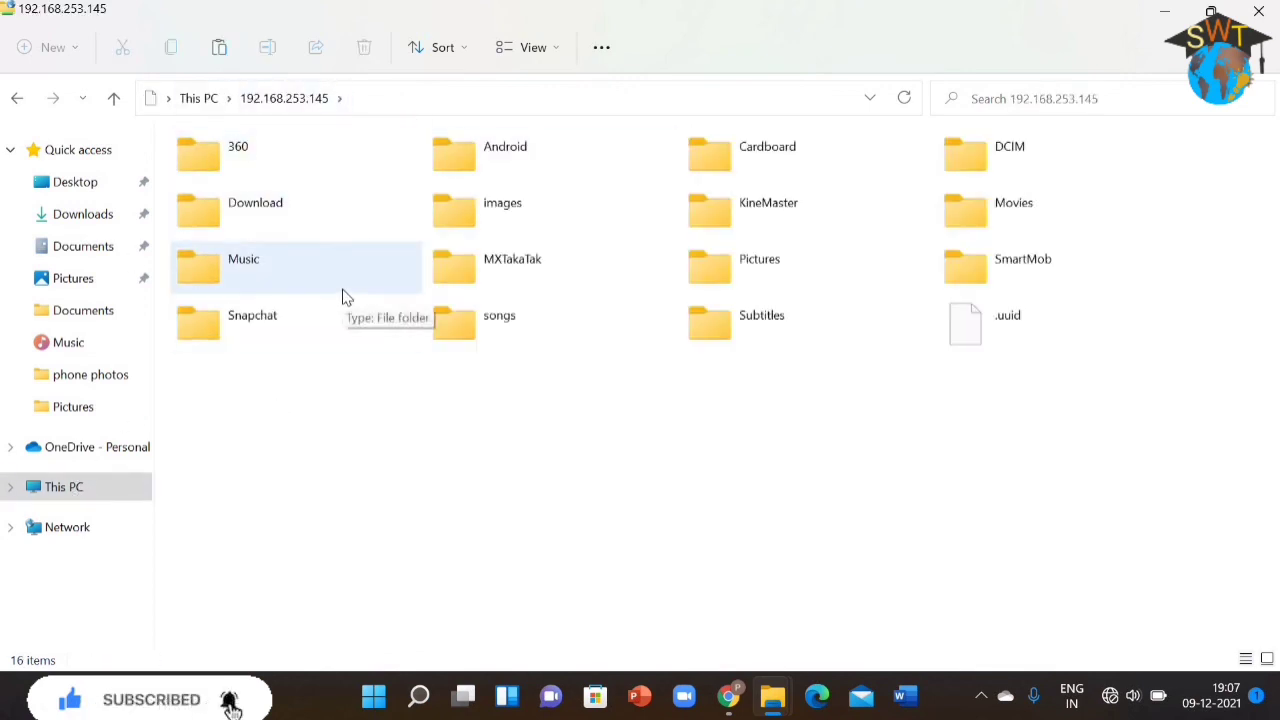
{"action": "double_click", "coordinate": [508, 212]}
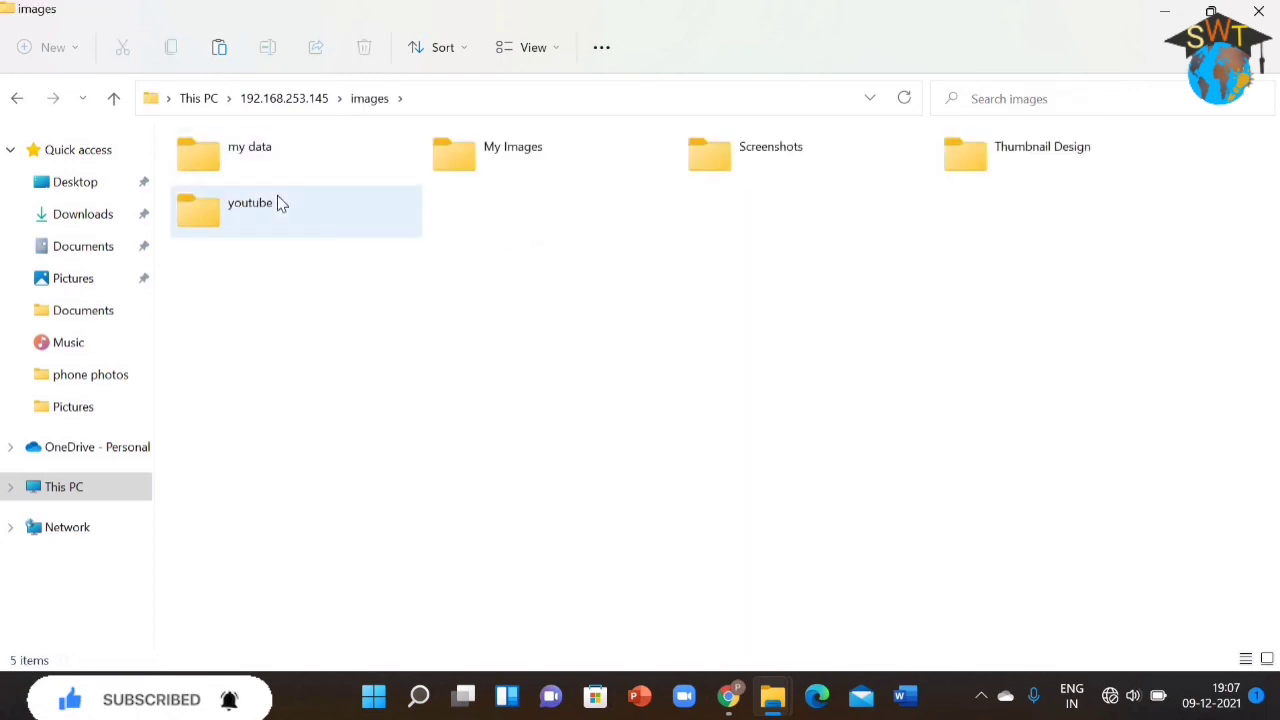
{"action": "left_click", "coordinate": [280, 200]}
{"action": "left_click", "coordinate": [198, 98]}
{"action": "double_click", "coordinate": [294, 403]}
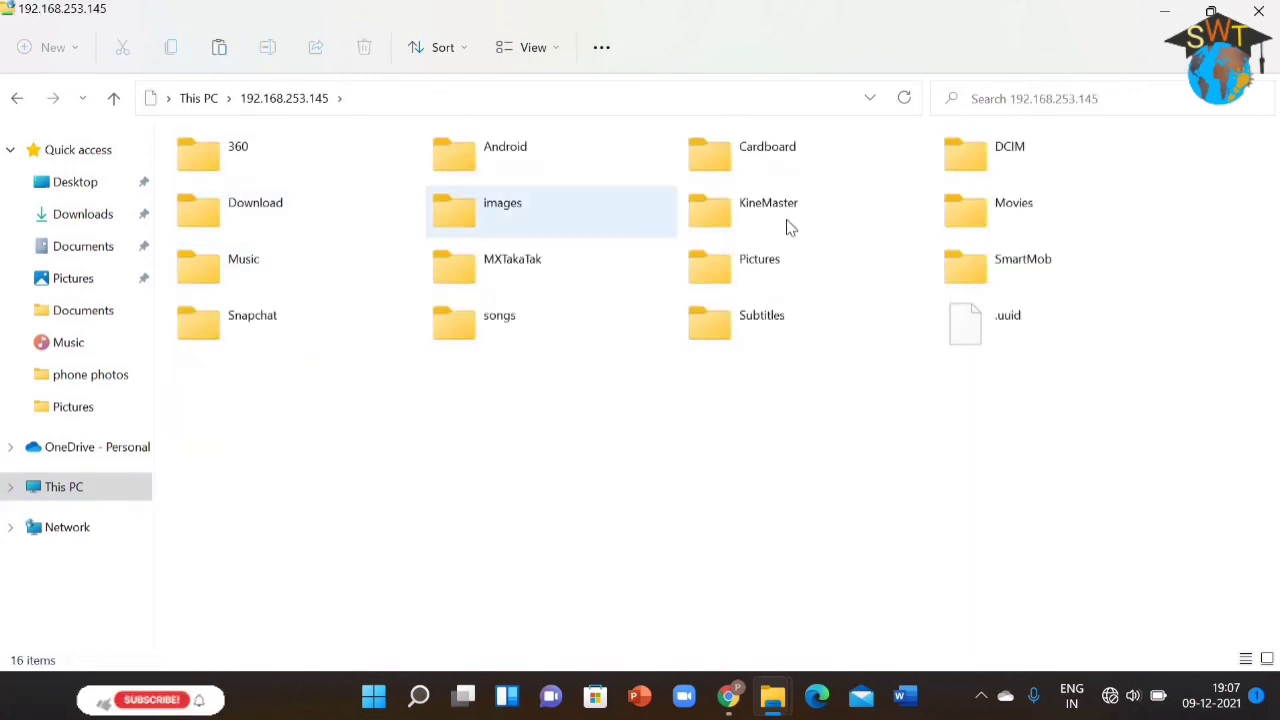